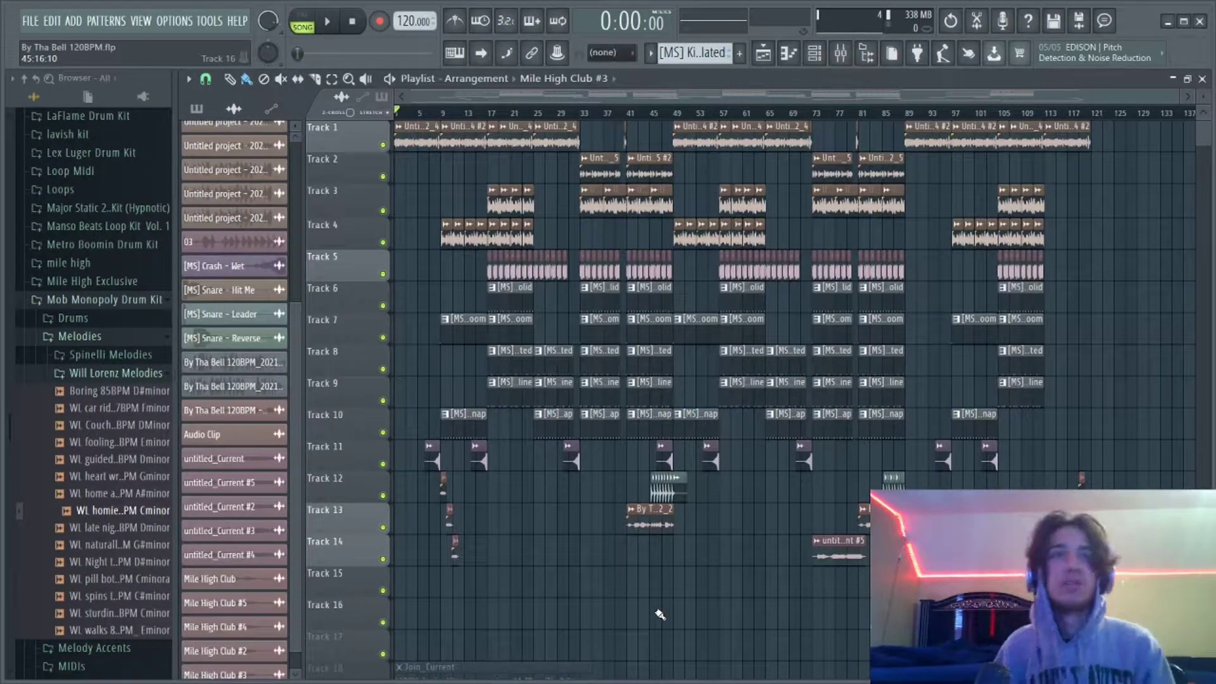
# Solo Track 1 and play its melody clip from the start of the arrangement
pyautogui.scroll(2, 659, 615)
pyautogui.keyDown('ctrl'); pyautogui.click(331, 140); pyautogui.keyUp('ctrl')
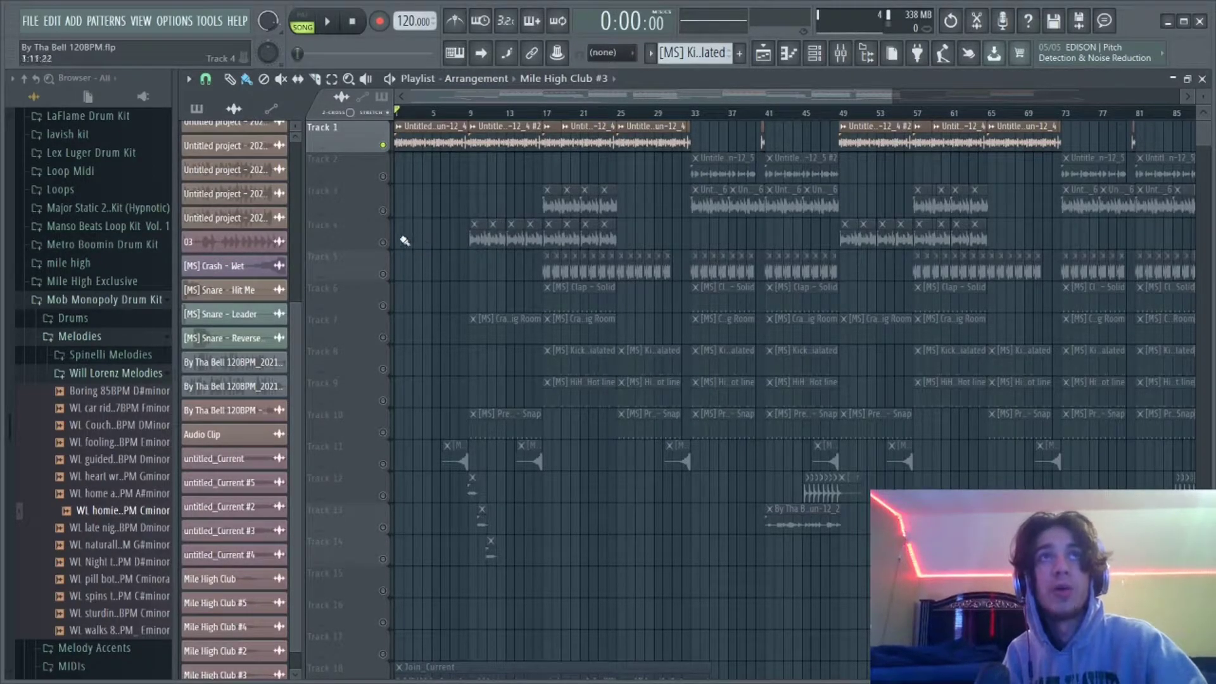
pyautogui.scroll(5, 407, 241)
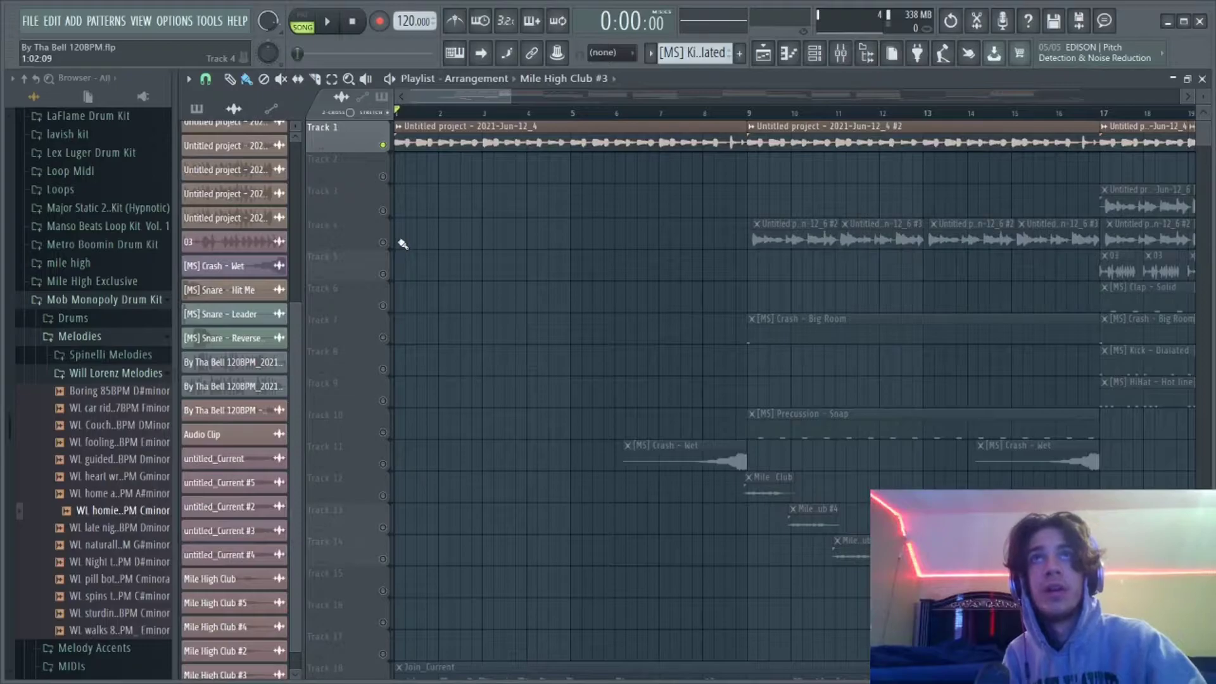
pyautogui.press('space')
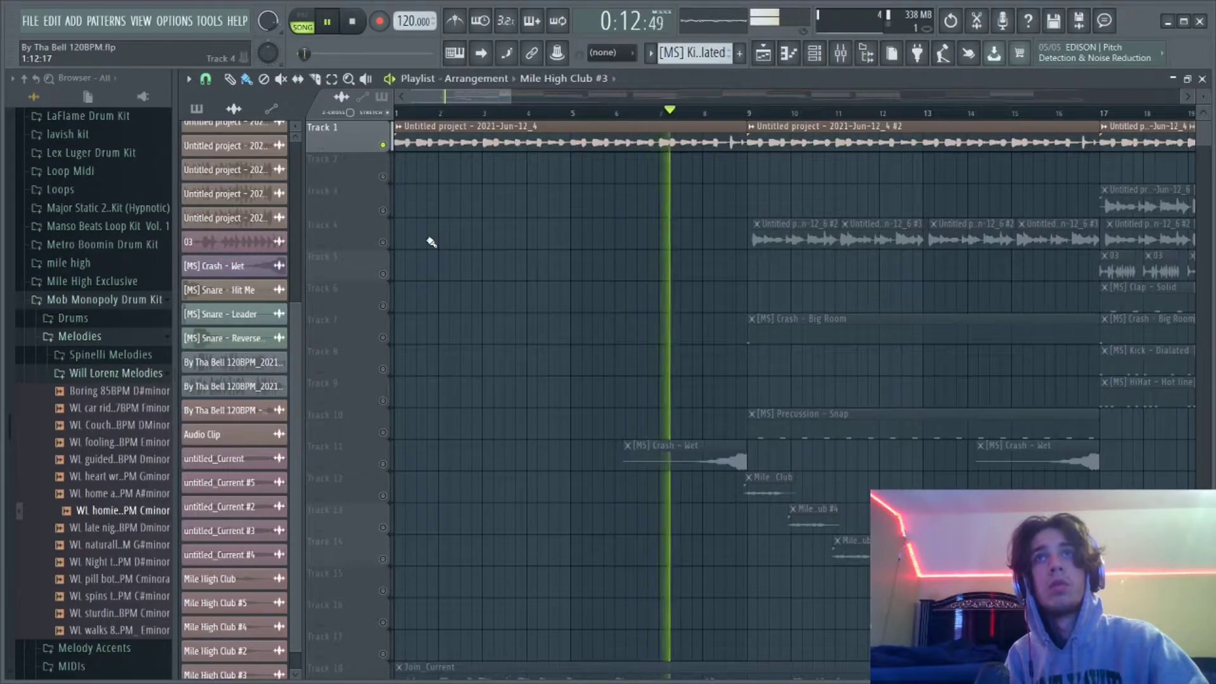
pyautogui.press('space')
# Solo Track 4 and play its clips from bar 17
pyautogui.scroll(-3, 437, 247)
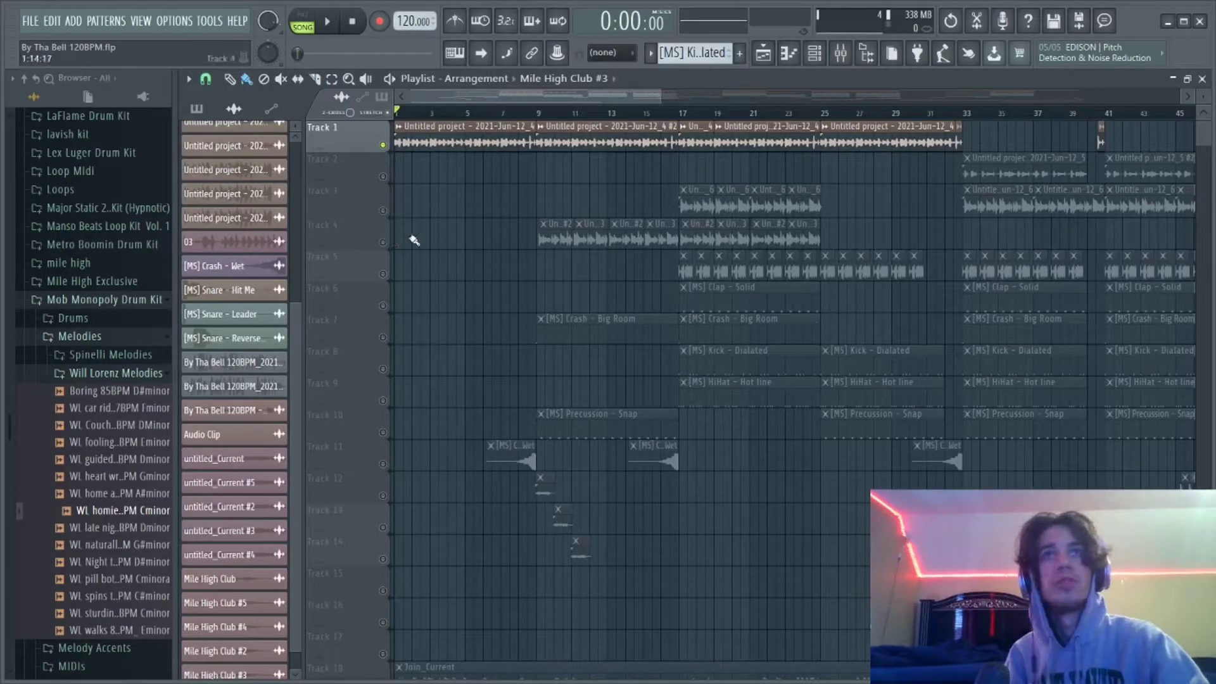
pyautogui.scroll(-3, 414, 241)
pyautogui.rightClick(383, 243)
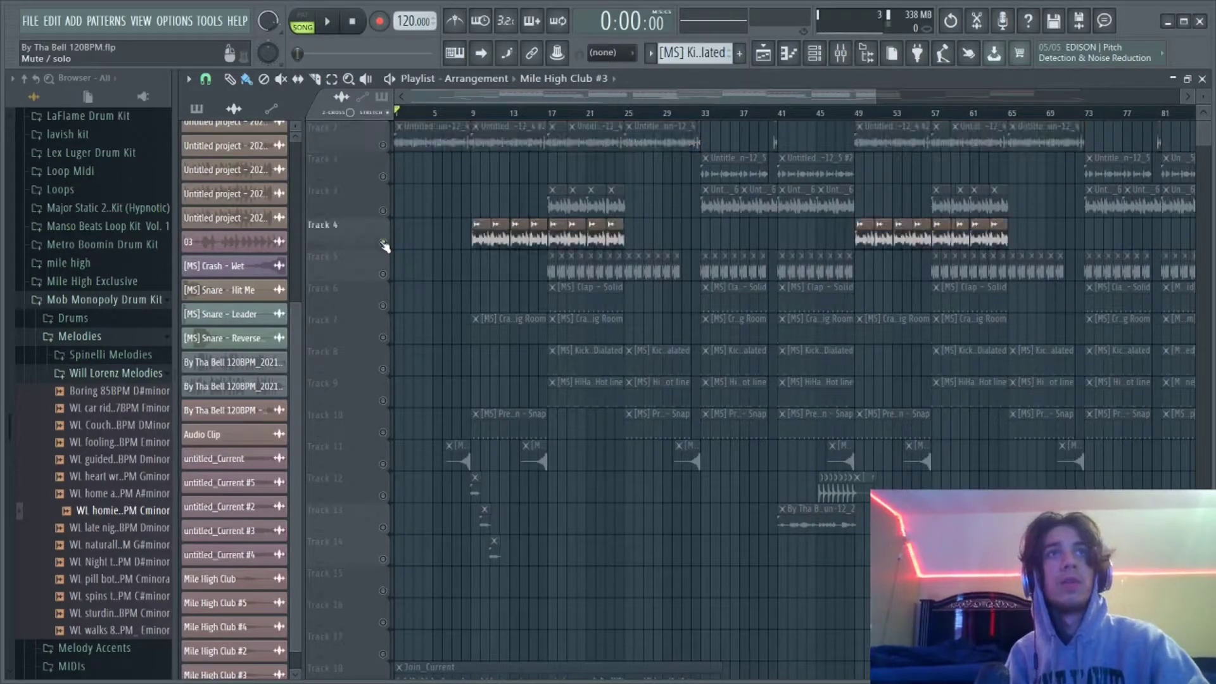
pyautogui.scroll(3, 526, 257)
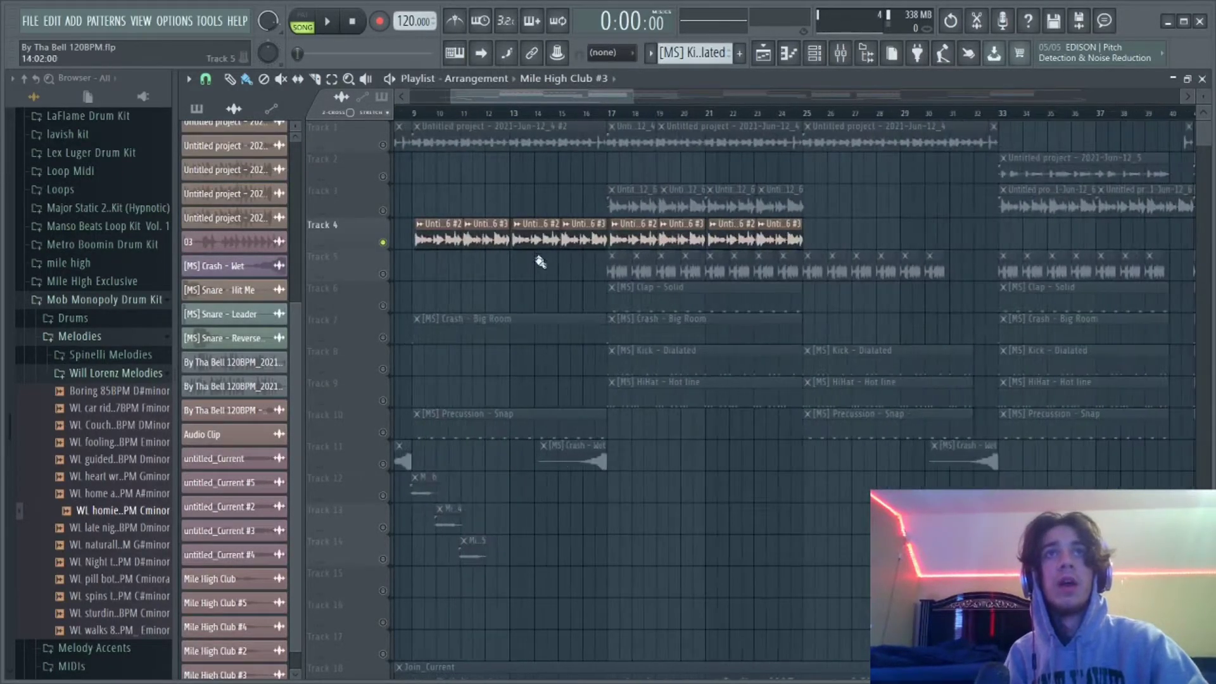
pyautogui.rightClick(384, 211)
pyautogui.scroll(2, 553, 138)
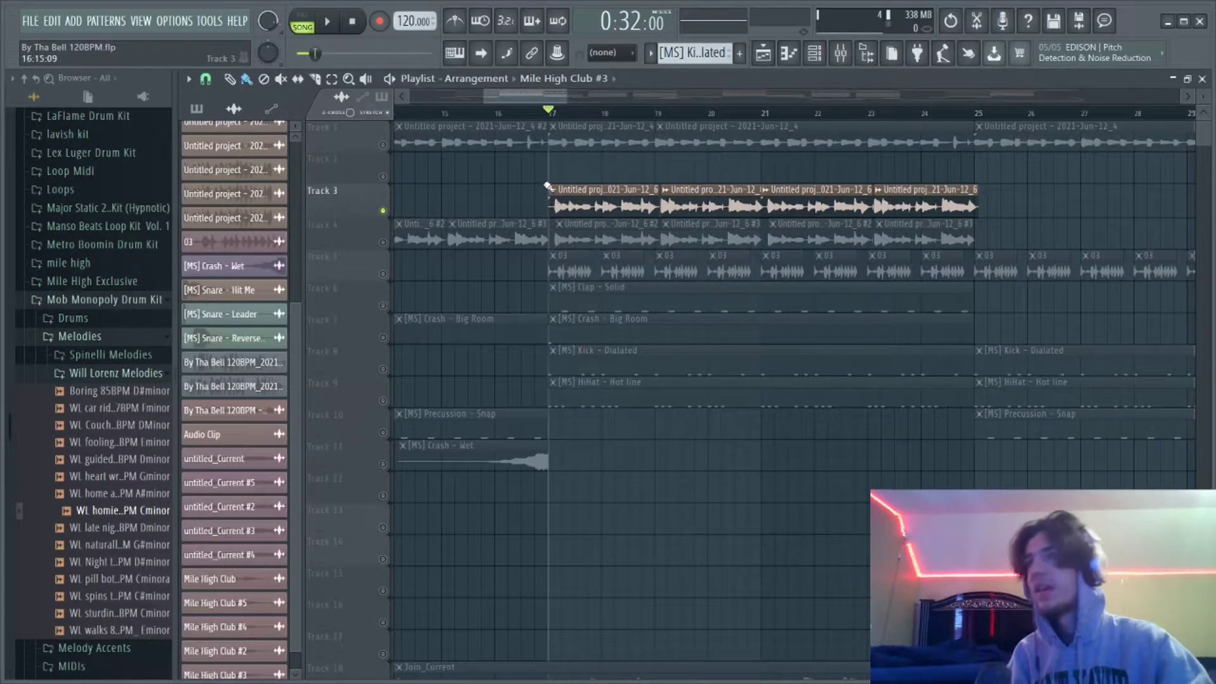
pyautogui.rightClick(383, 237)
pyautogui.press('space')
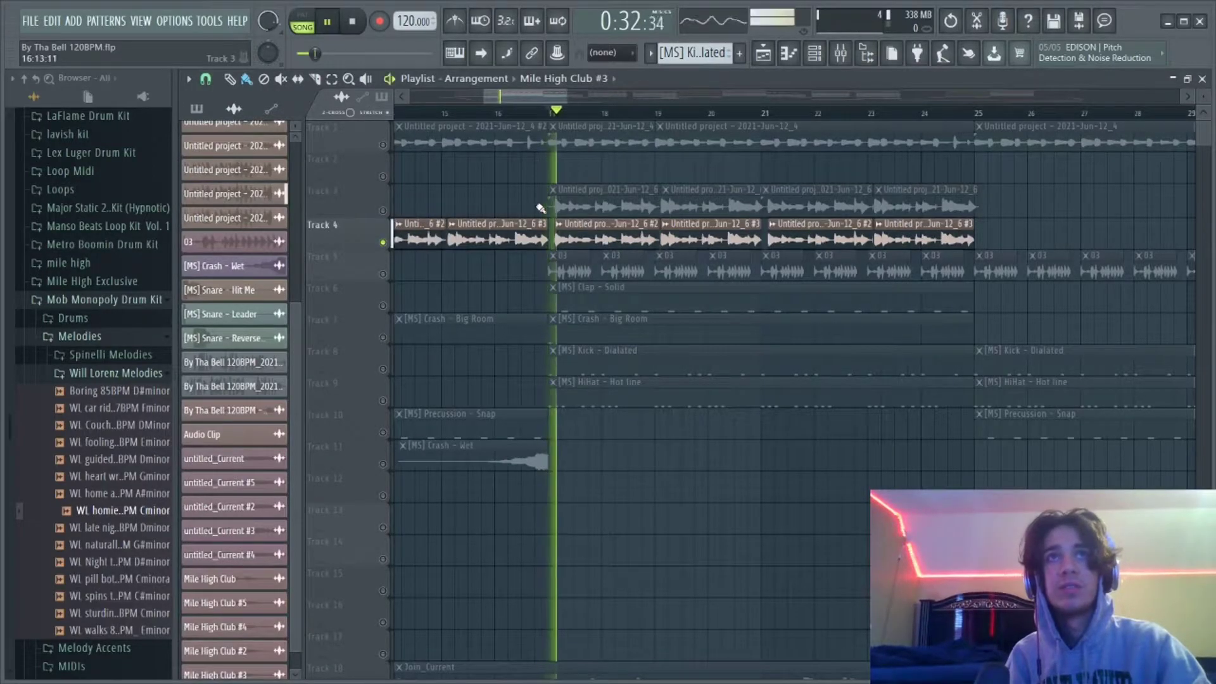
pyautogui.press('space')
# Solo and play Track 3 from bar 17 while viewing the Fruity parametric EQ 2 on mixer insert 3
pyautogui.rightClick(383, 211)
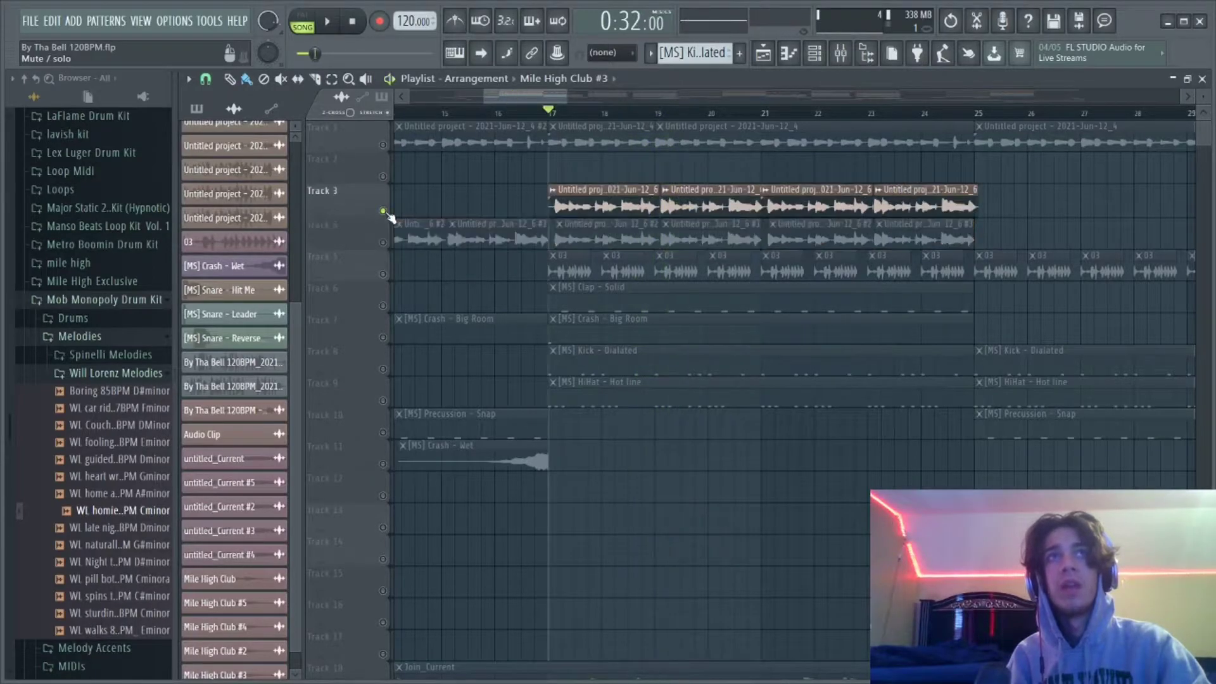
pyautogui.press('space')
pyautogui.press('F9')
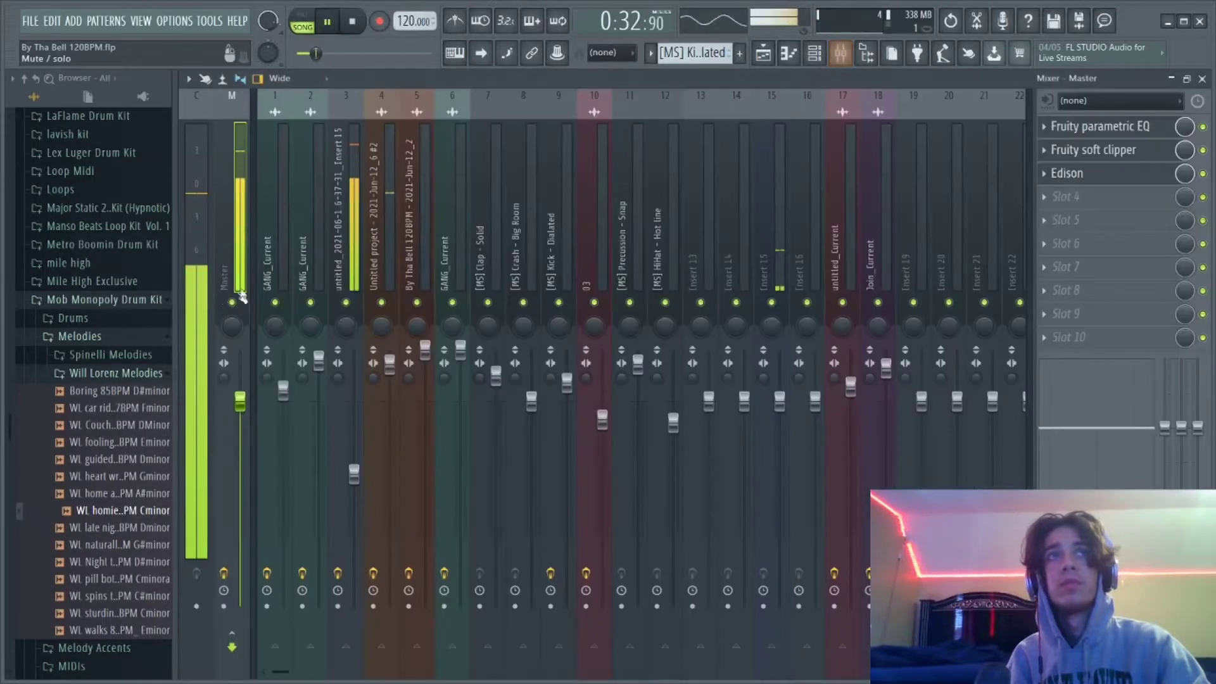
pyautogui.click(1076, 126)
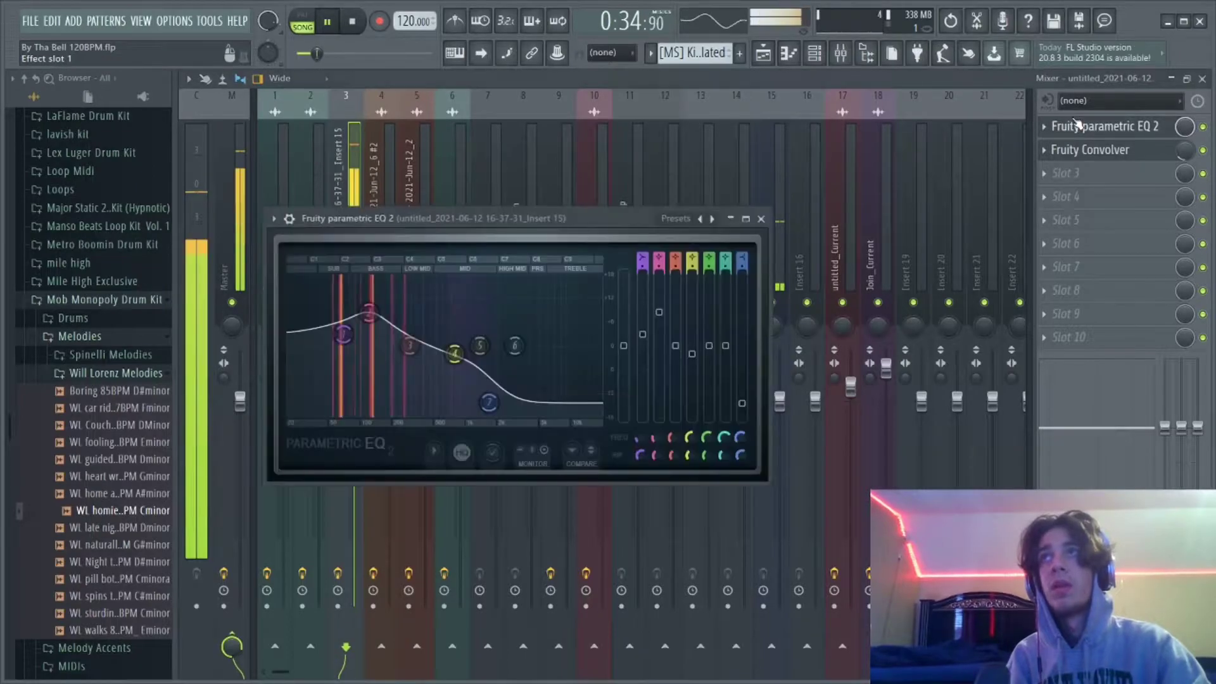
pyautogui.press('space')
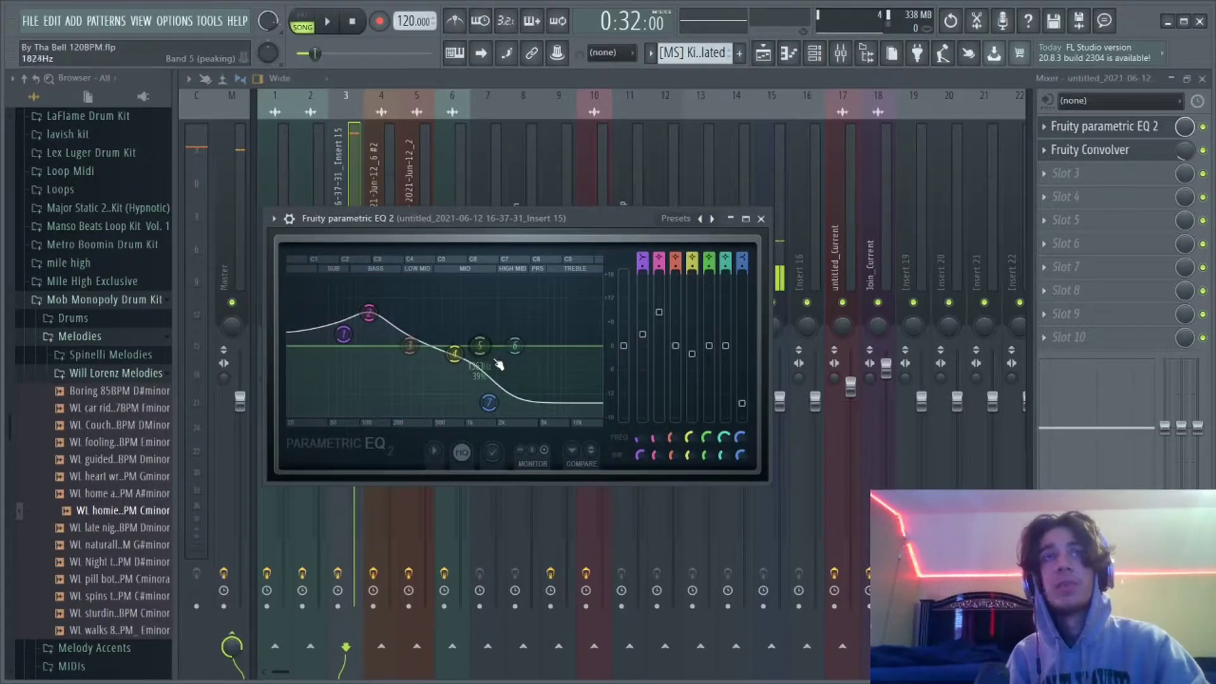
# Inspect the Fruity Convolver impulse on mixer insert 3, close the plugin and return to the playlist
pyautogui.click(764, 55)
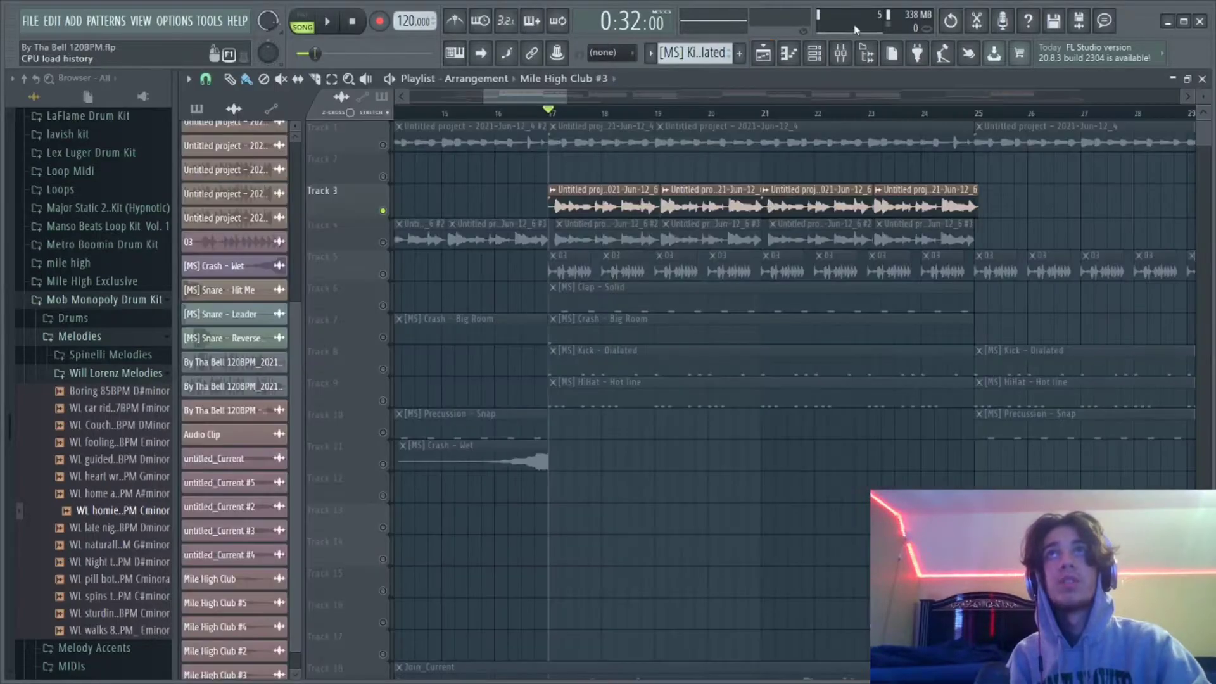
pyautogui.click(840, 53)
pyautogui.click(1147, 155)
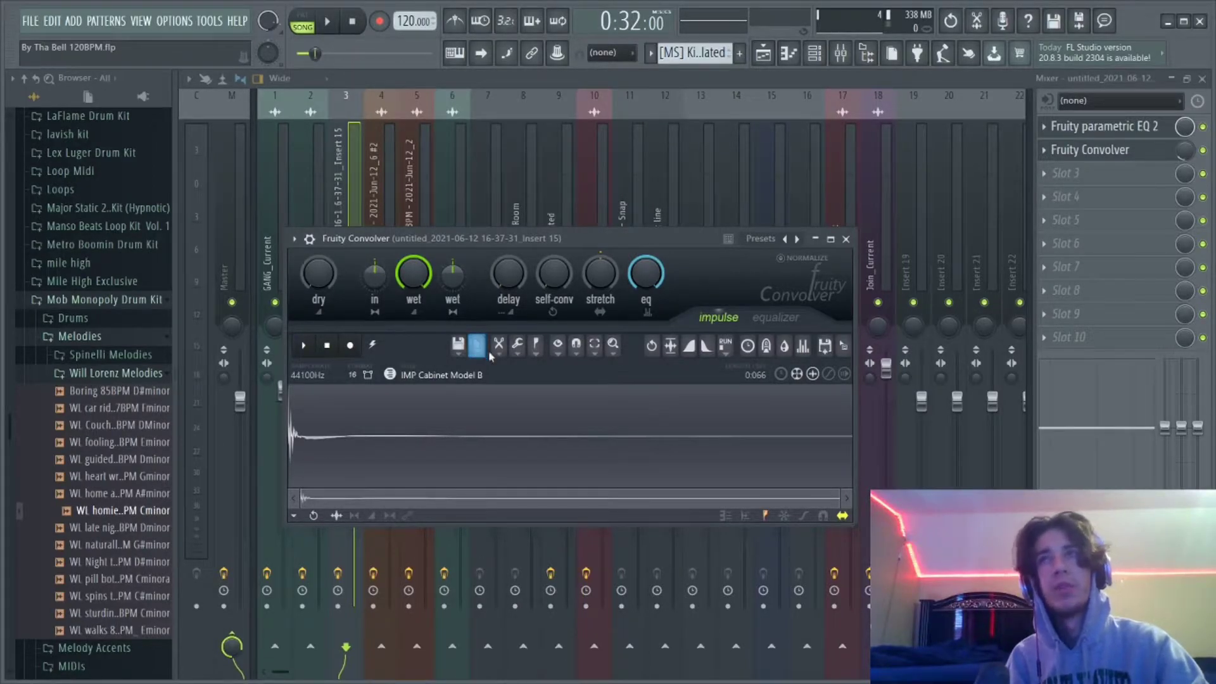
pyautogui.click(797, 239)
pyautogui.click(853, 81)
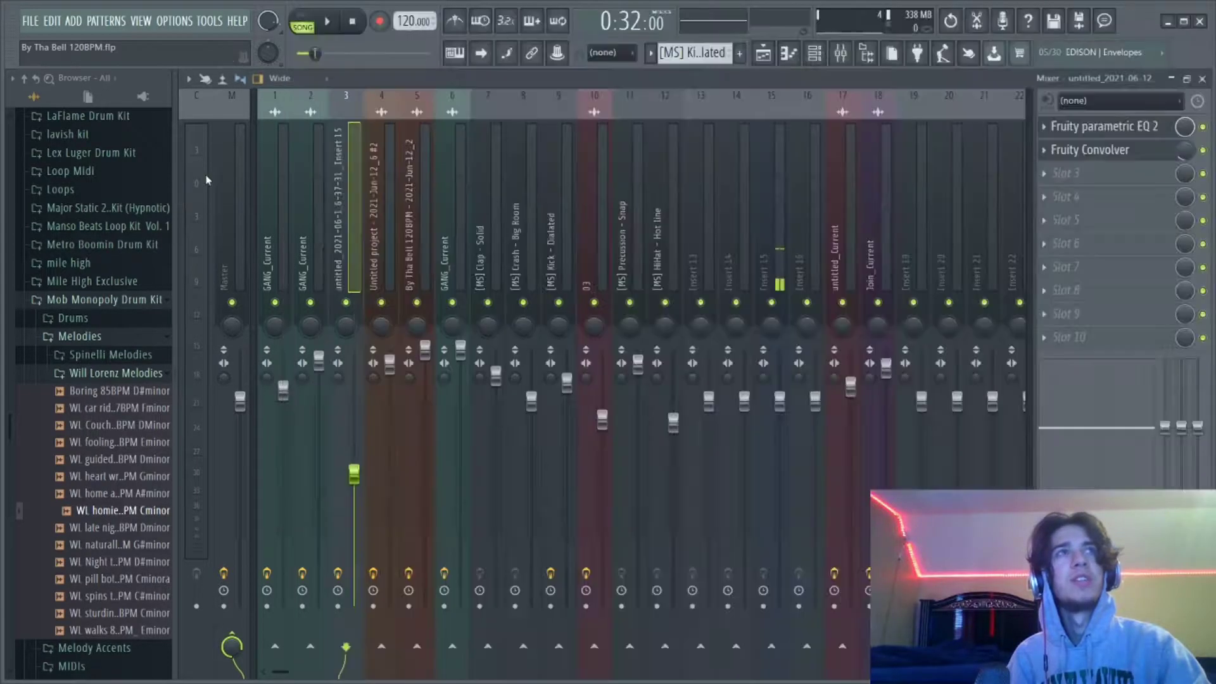
pyautogui.click(768, 55)
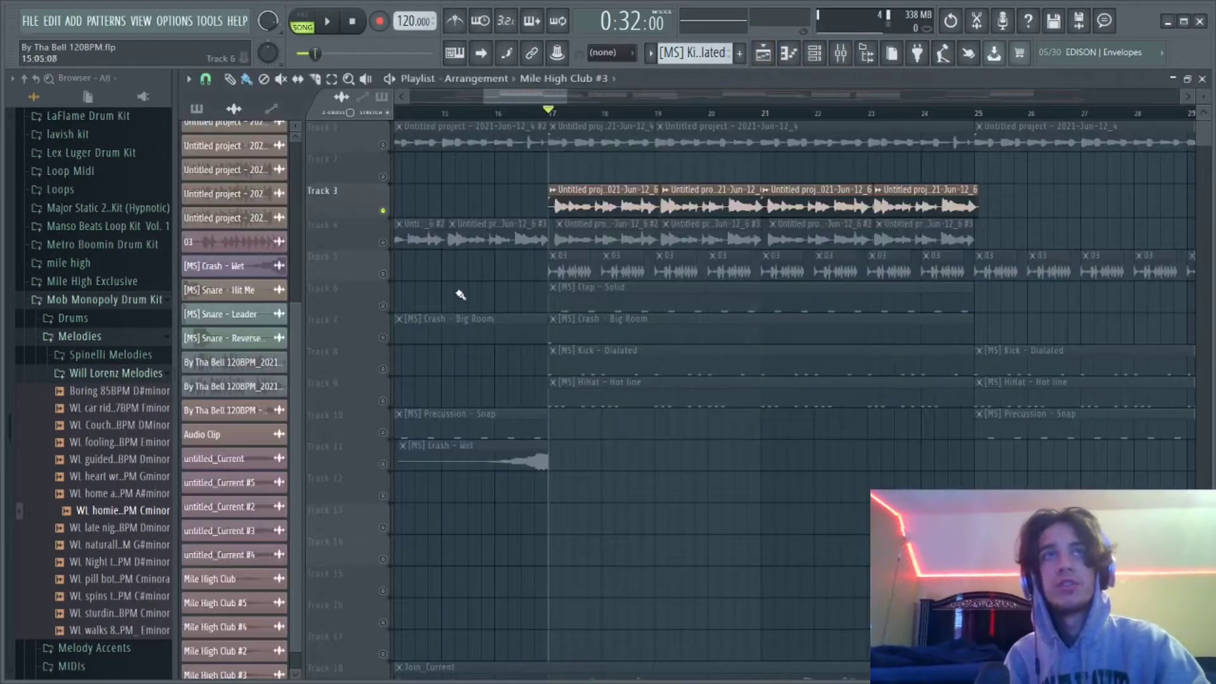
# Unsolo Track 3 to re-enable all tracks and select the first 32 bars of the arrangement
pyautogui.scroll(-10, 460, 295)
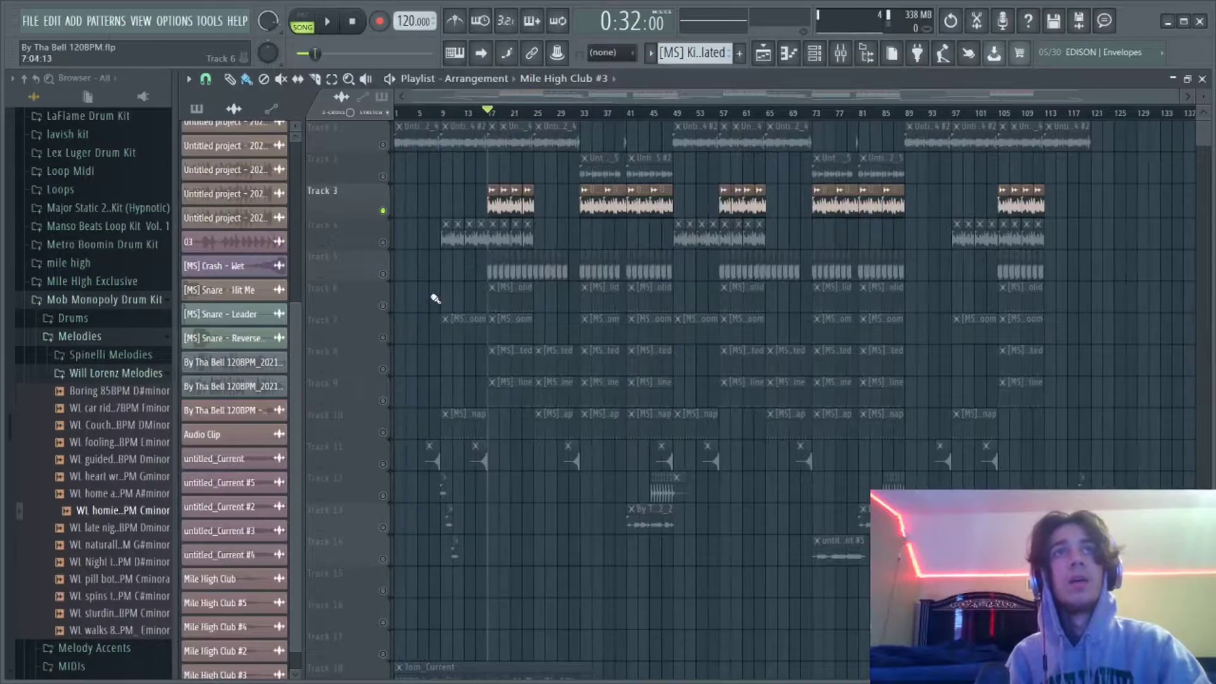
pyautogui.scroll(4, 443, 294)
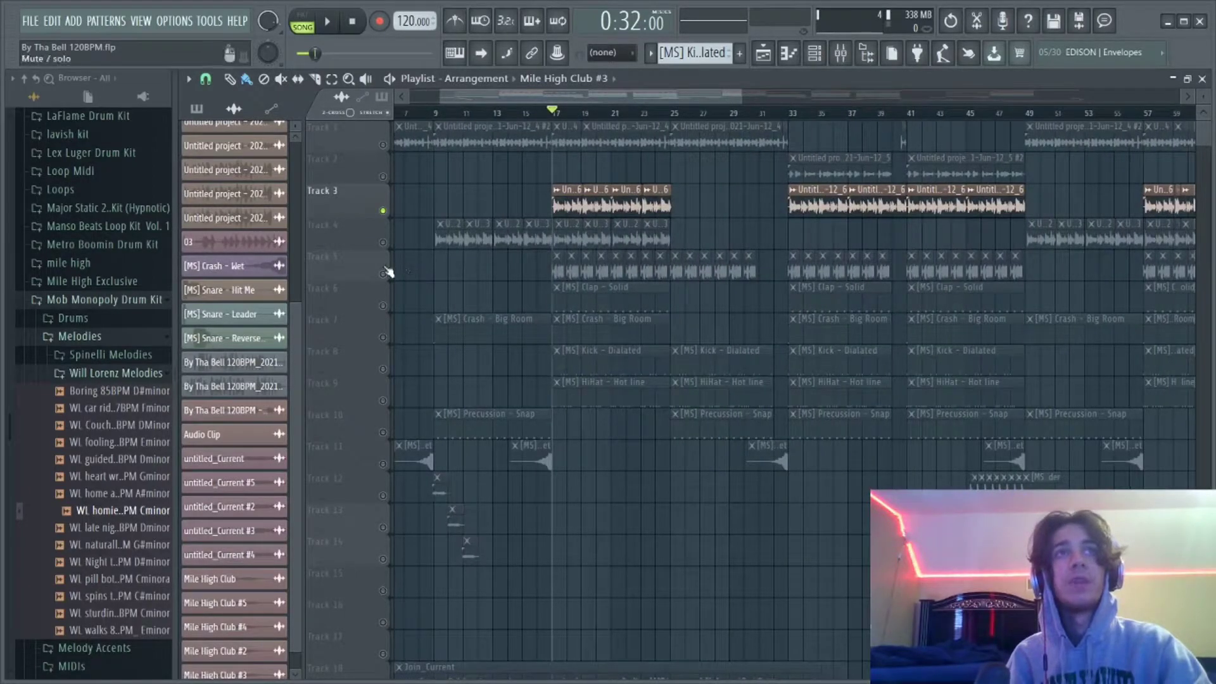
pyautogui.scroll(-4, 447, 278)
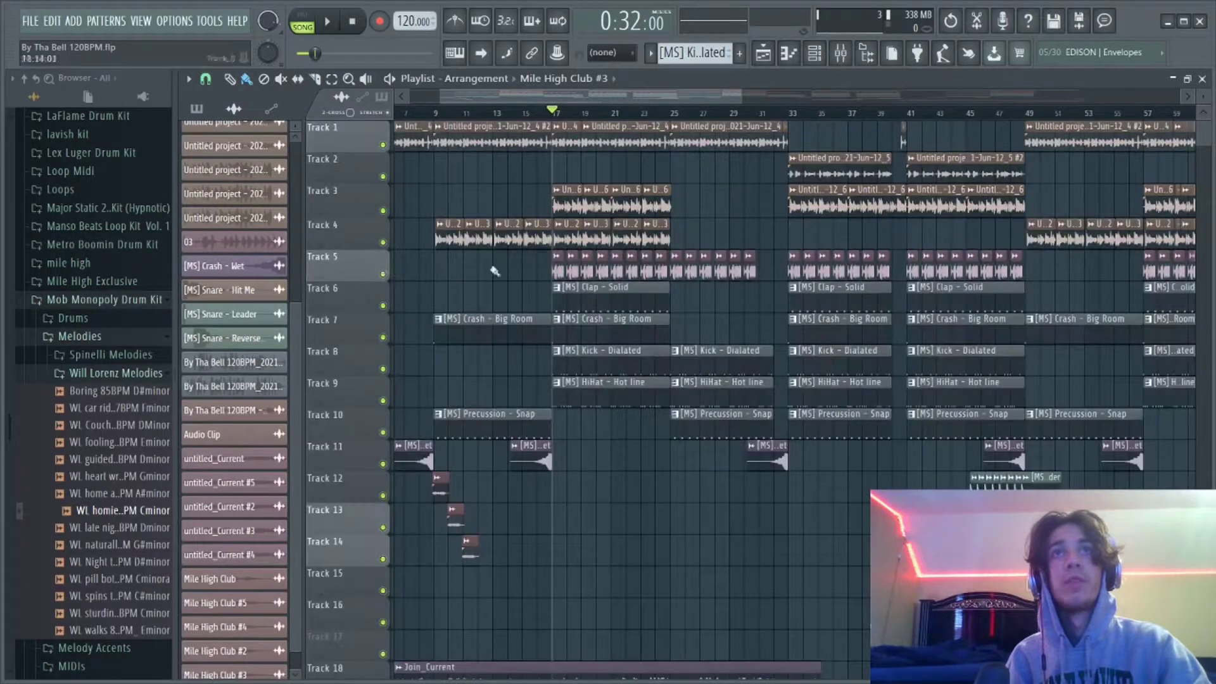
pyautogui.moveTo(586, 118); pyautogui.dragTo(394, 117)
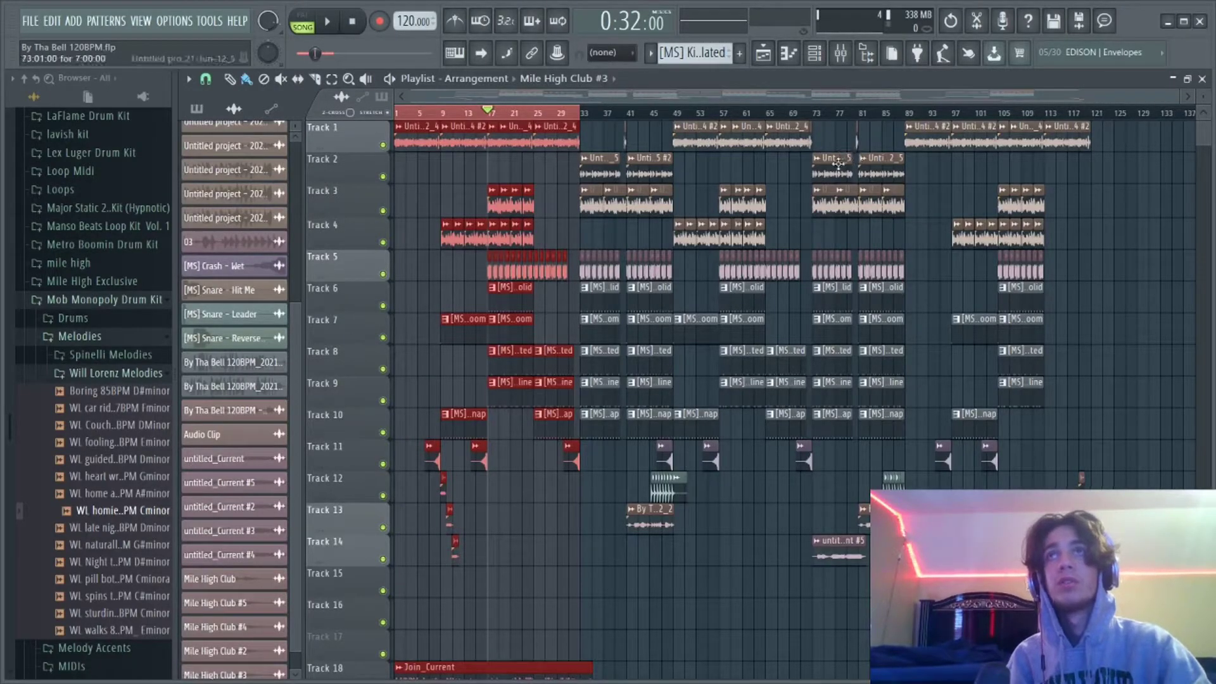
# Clear the time selection, solo Track 5 and play its 03 clips from bar 17
pyautogui.click(485, 117)
pyautogui.keyDown('ctrl'); pyautogui.scroll(3, 394, 285); pyautogui.keyUp('ctrl')
pyautogui.rightClick(383, 274)
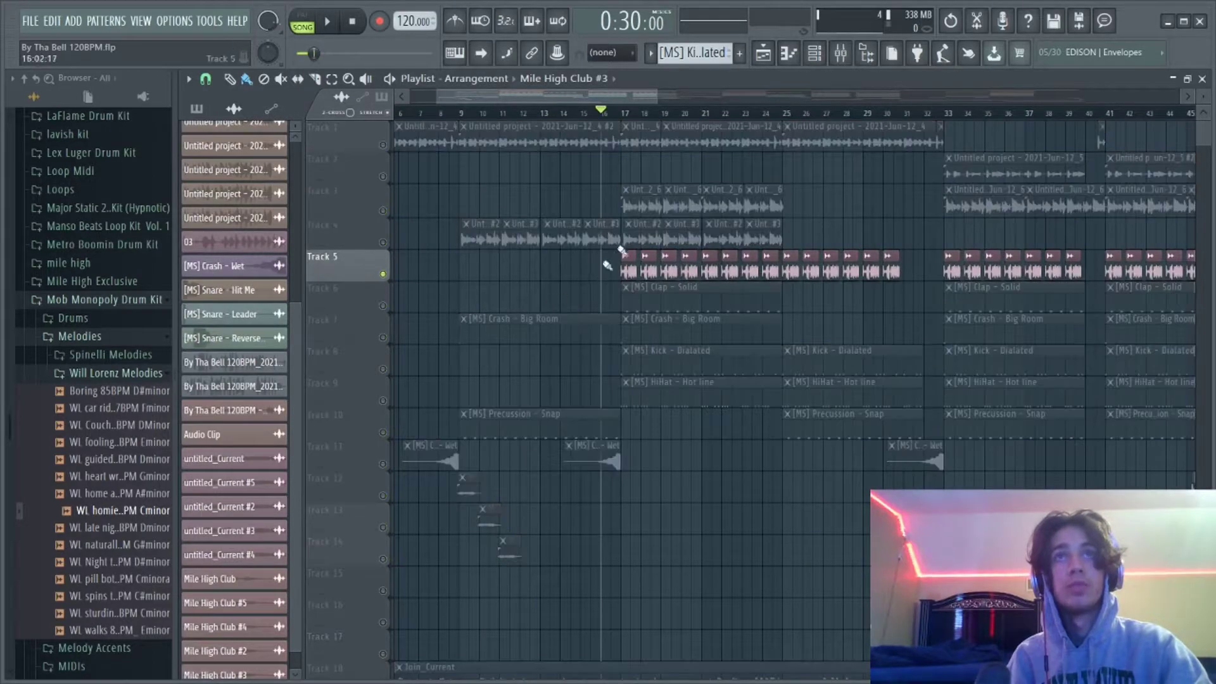
pyautogui.scroll(2, 612, 99)
pyautogui.click(617, 115)
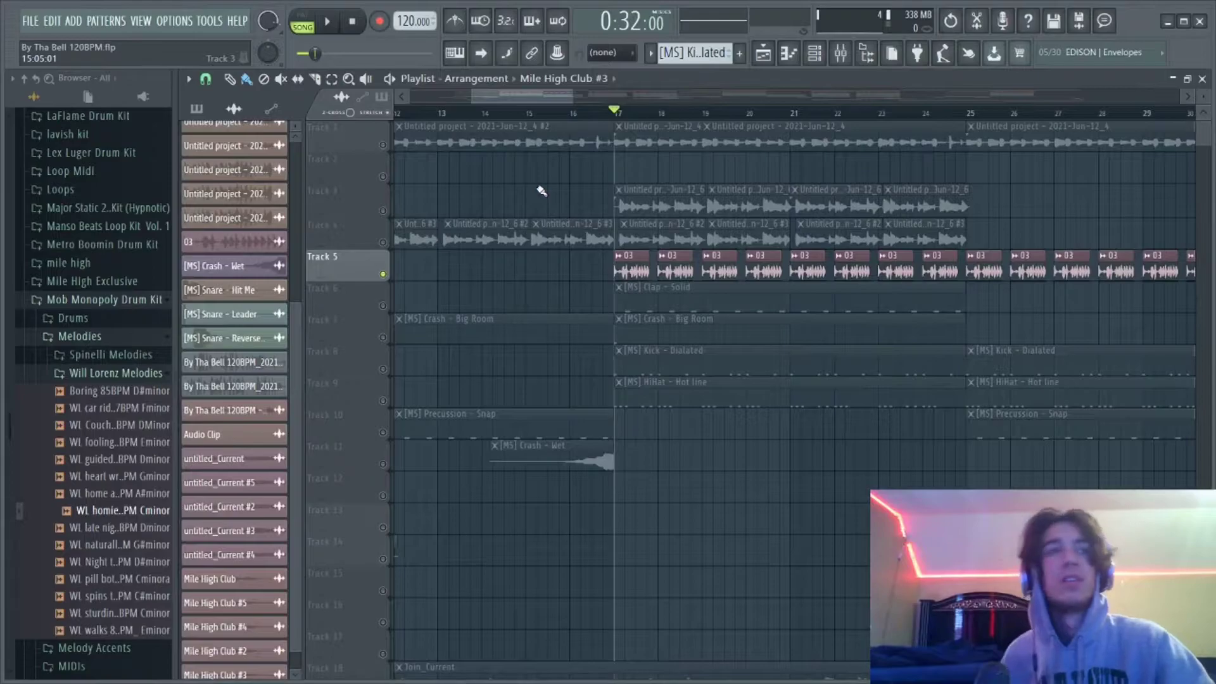
pyautogui.press('space')
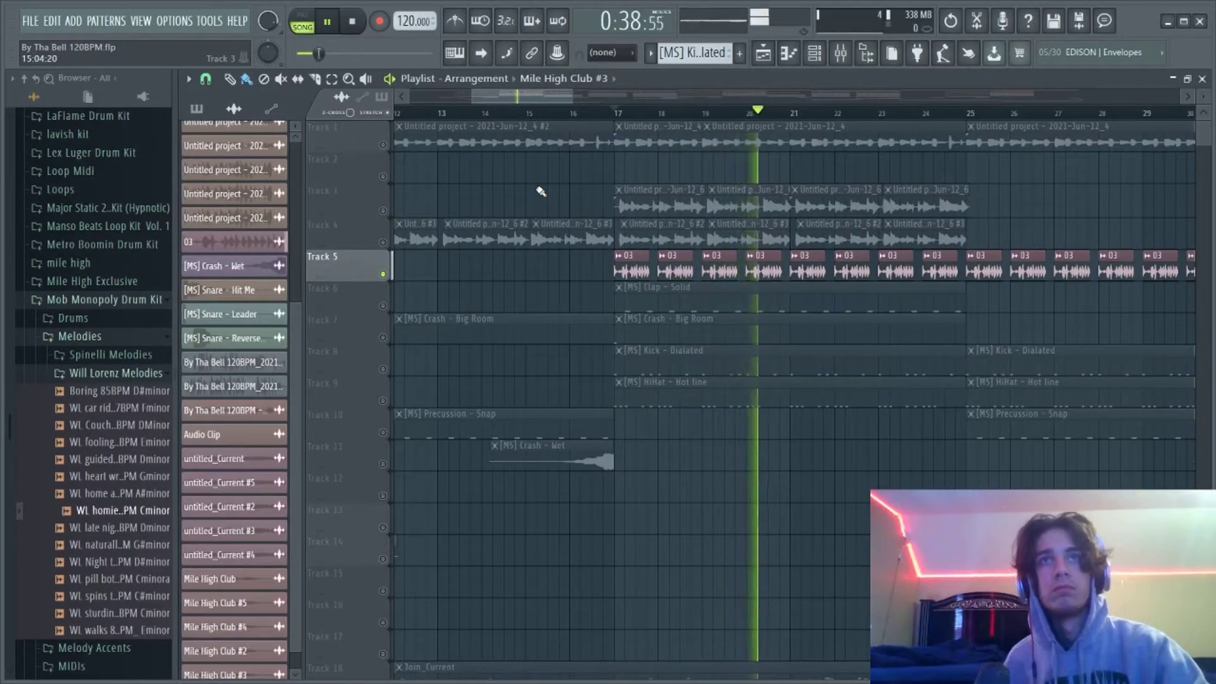
pyautogui.press('space')
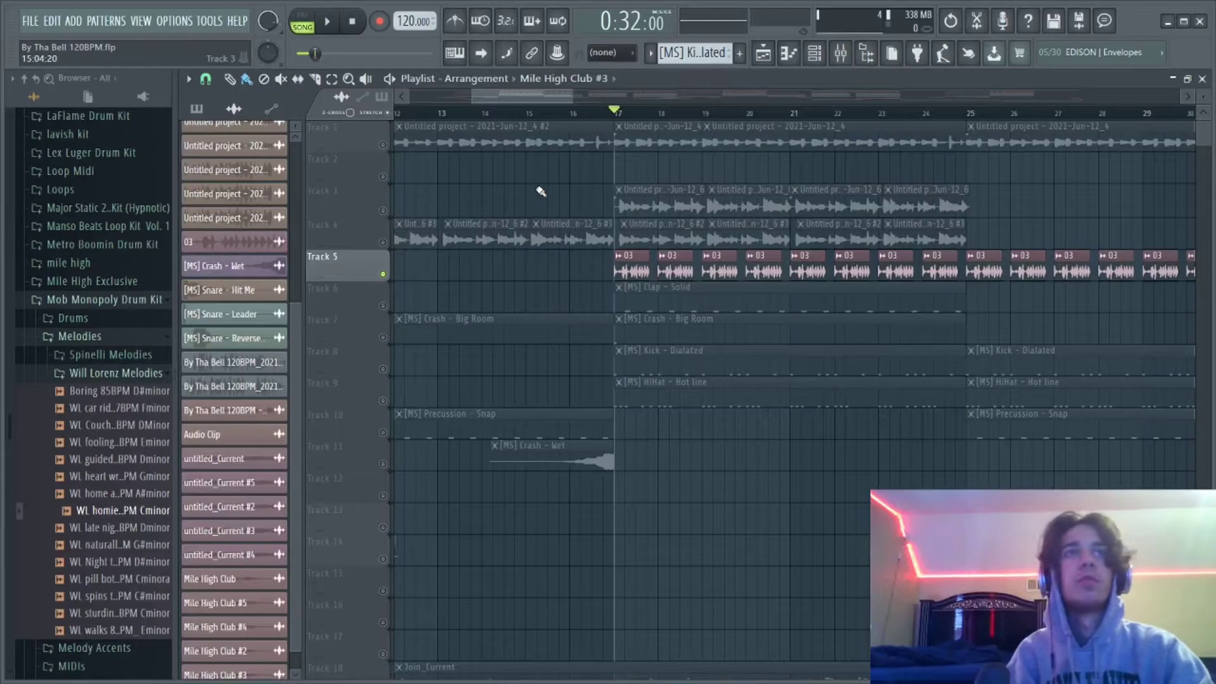
# Solo Track 6 and play the Clap - Solid pattern from bar 17
pyautogui.scroll(-3, 447, 317)
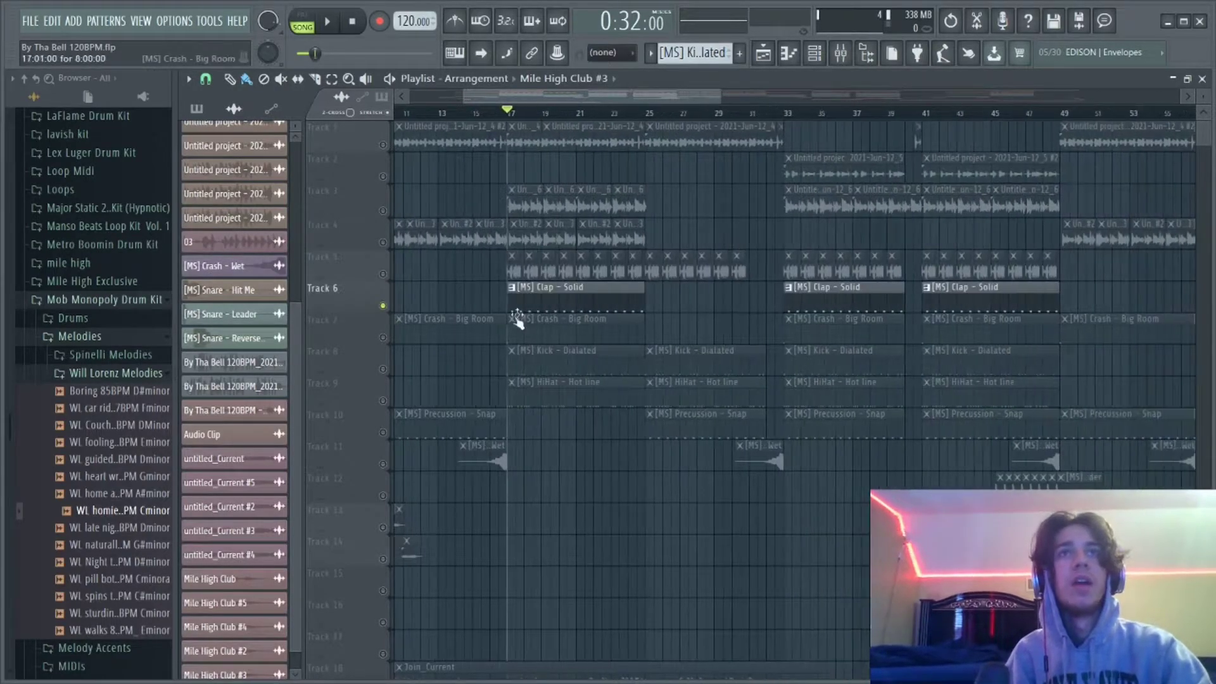
pyautogui.press('space')
pyautogui.scroll(-3, 494, 405)
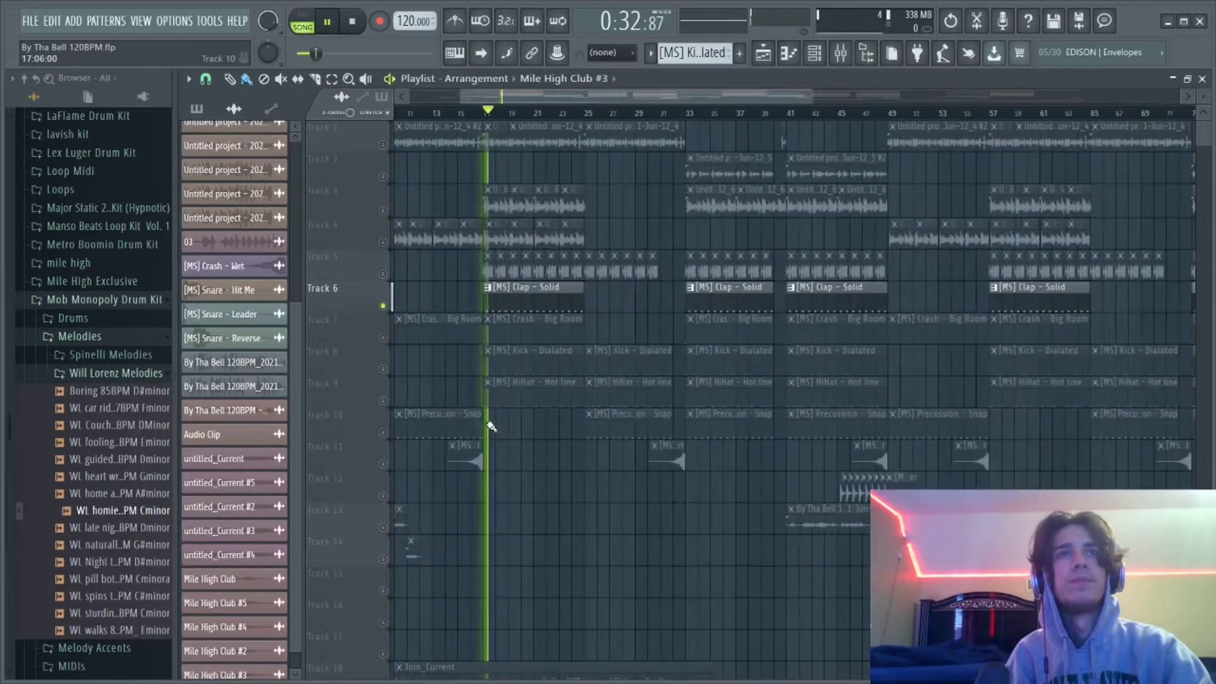
pyautogui.scroll(-4, 506, 423)
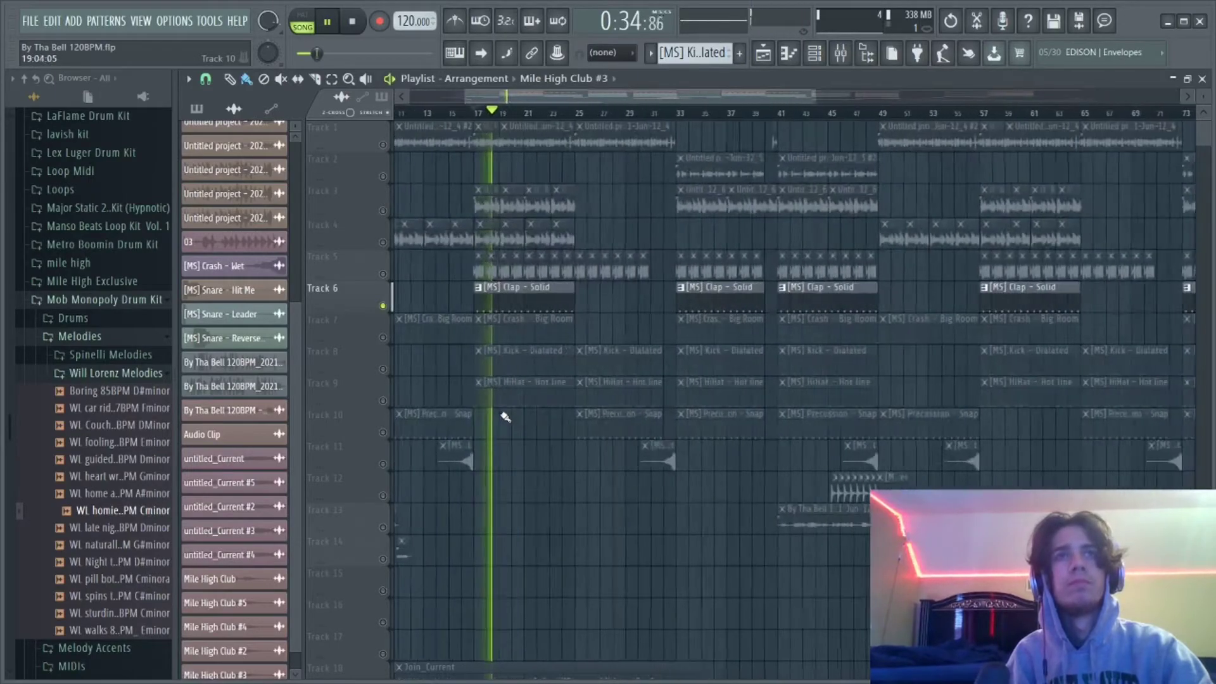
pyautogui.scroll(4, 506, 418)
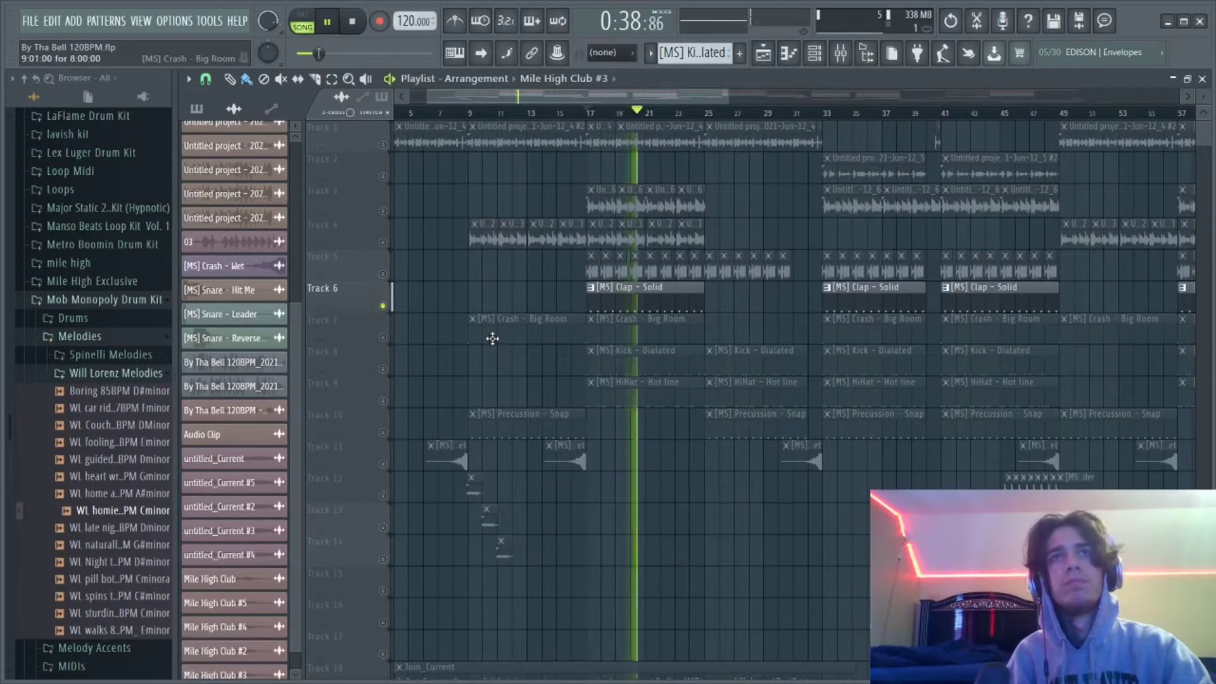
pyautogui.press('space')
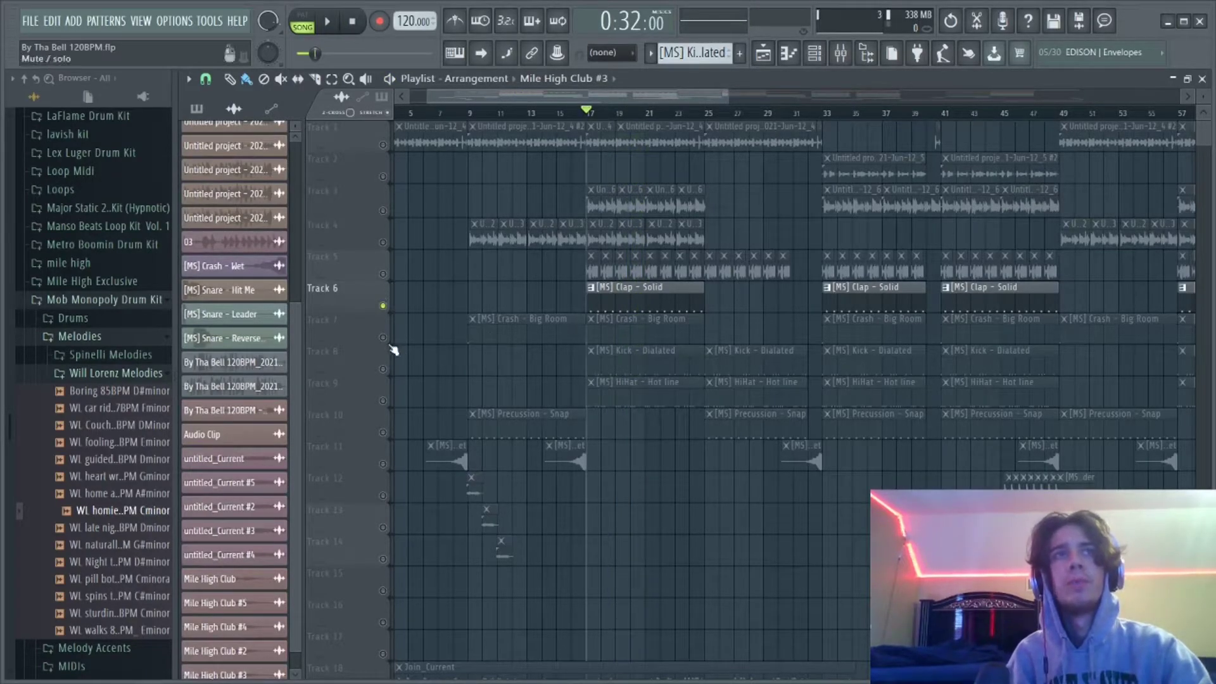
# View the Crash - Big Room and Precussion - Snap patterns in the piano roll and play the soloed snap from bar 9
pyautogui.doubleClick(611, 320)
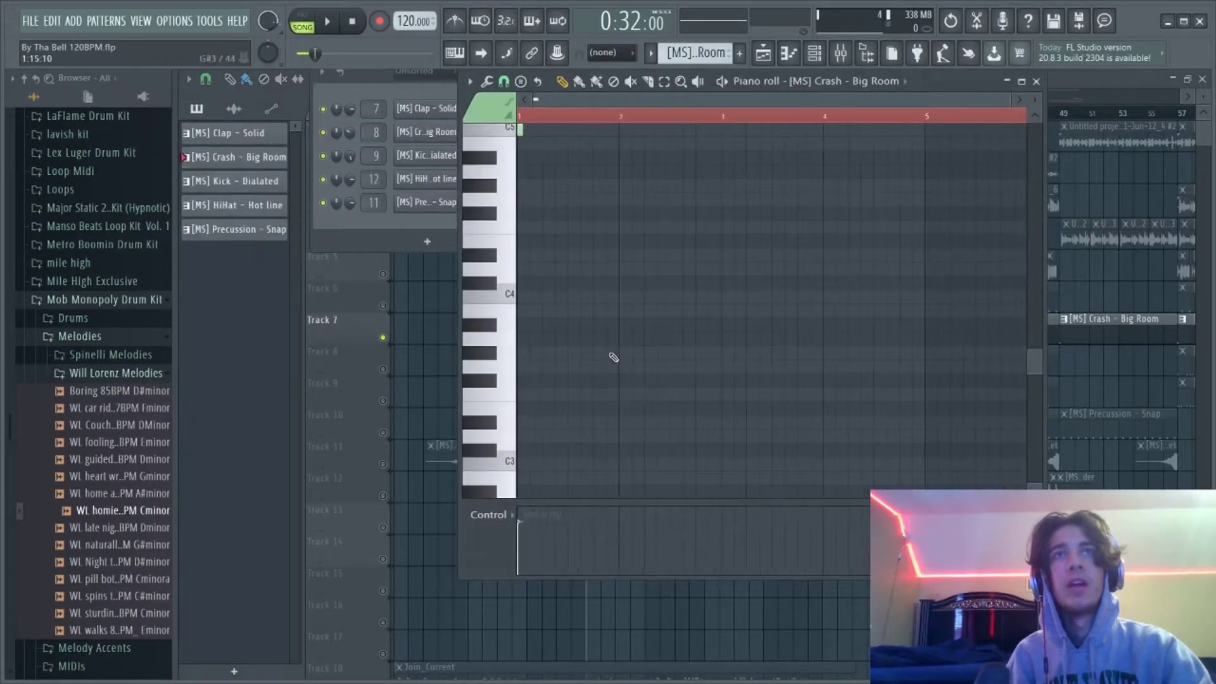
pyautogui.press('space')
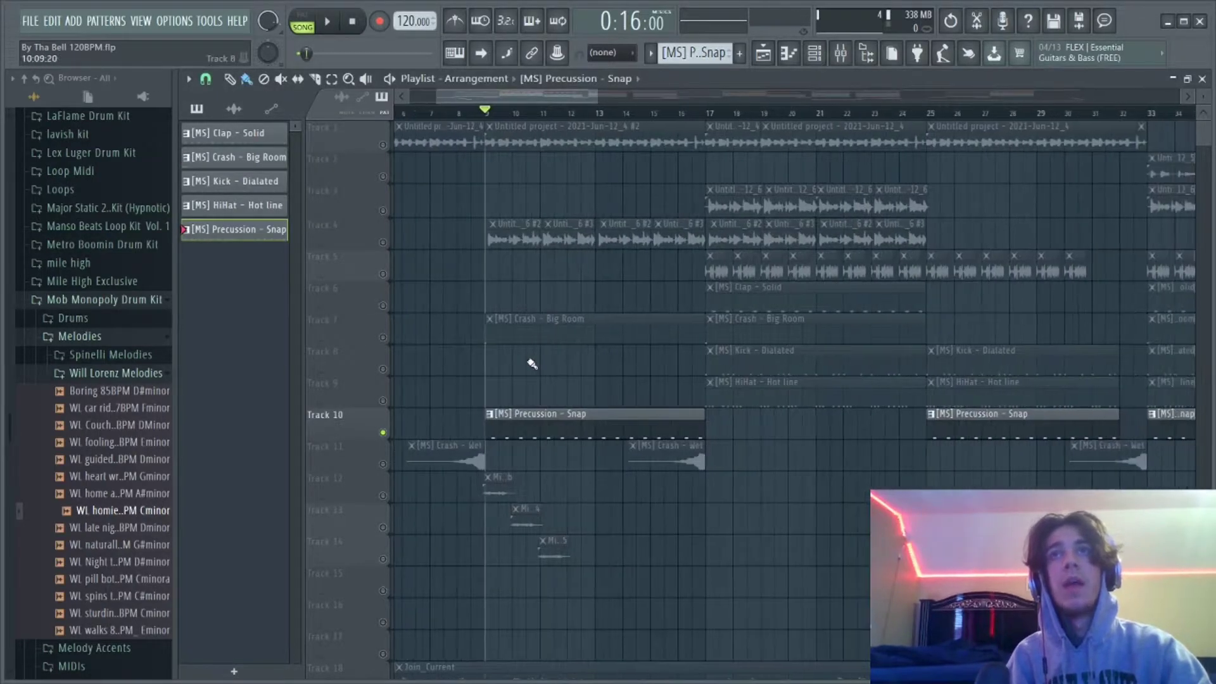
pyautogui.doubleClick(530, 430)
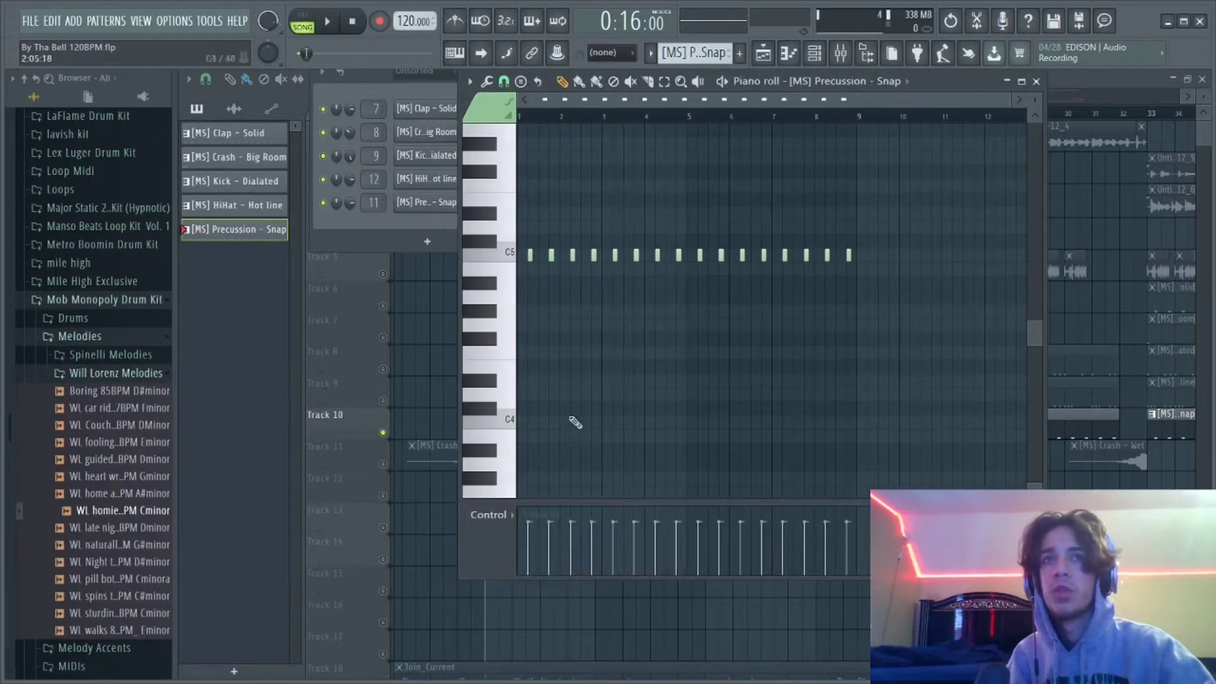
pyautogui.press('space')
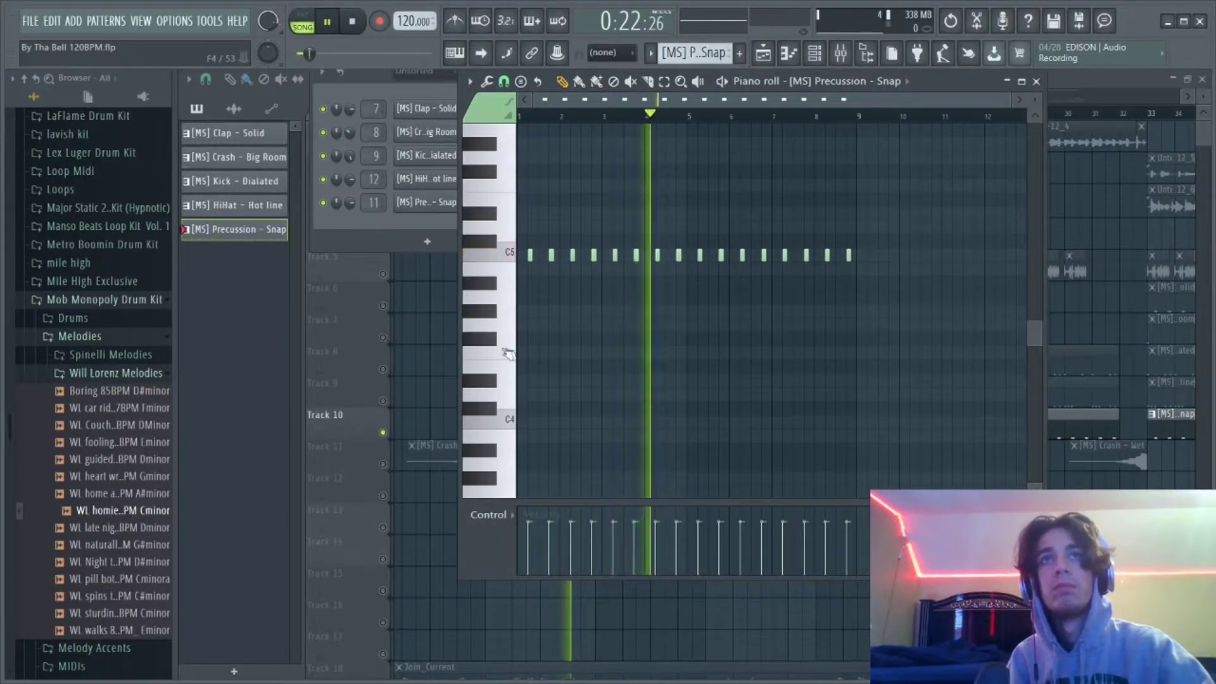
# View the Kick - Dialated pattern in the piano roll, then solo Track 8 and play it from bar 17
pyautogui.click(440, 348)
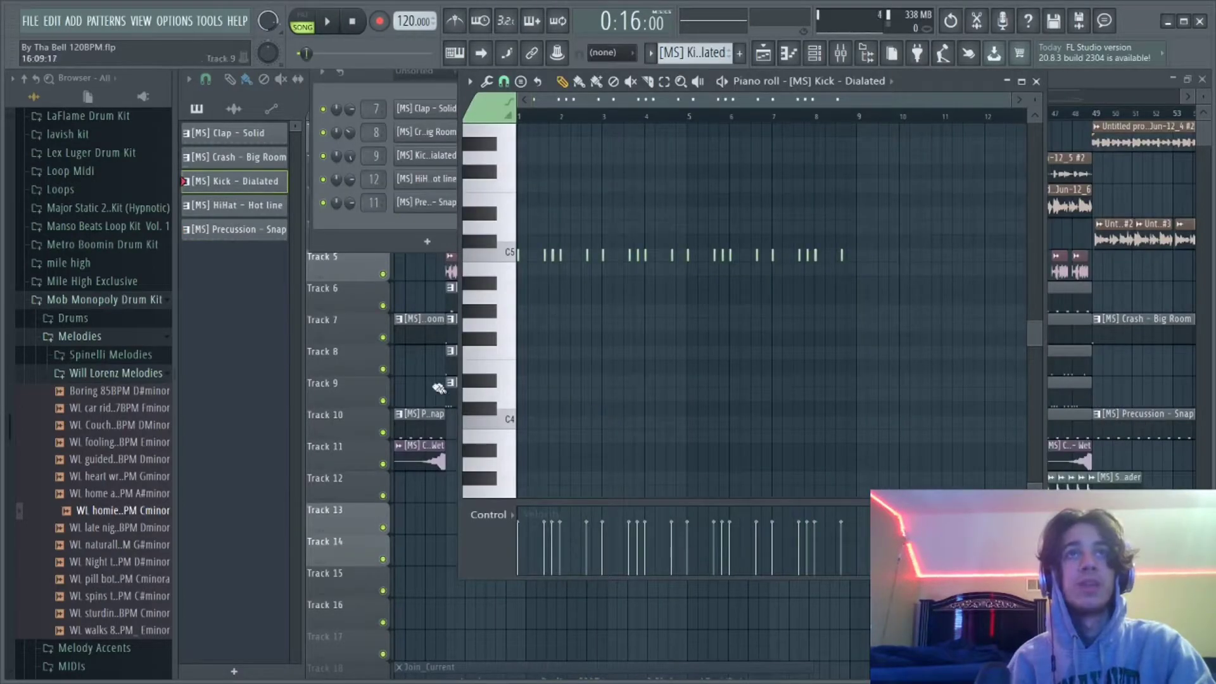
pyautogui.rightClick(385, 370)
pyautogui.press('space')
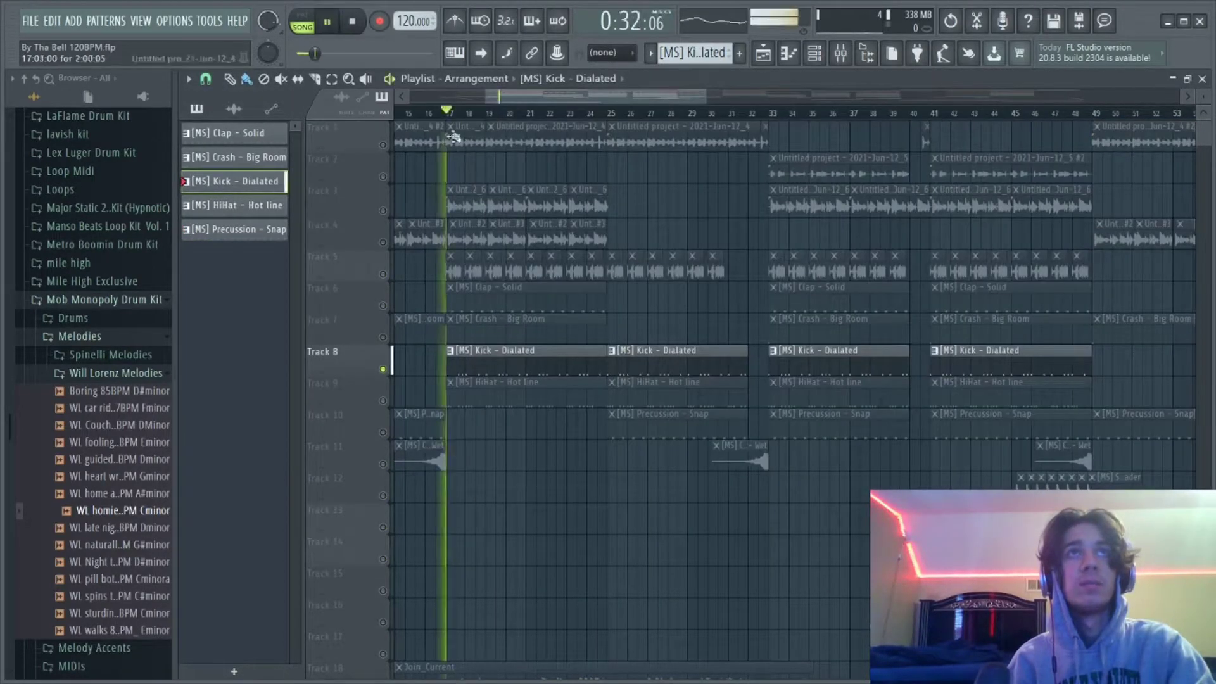
# Undo the clip deletion and play the soloed HiHat - Hot line pattern with its notes in the piano roll, adding Track 8's kick
pyautogui.click(516, 352)
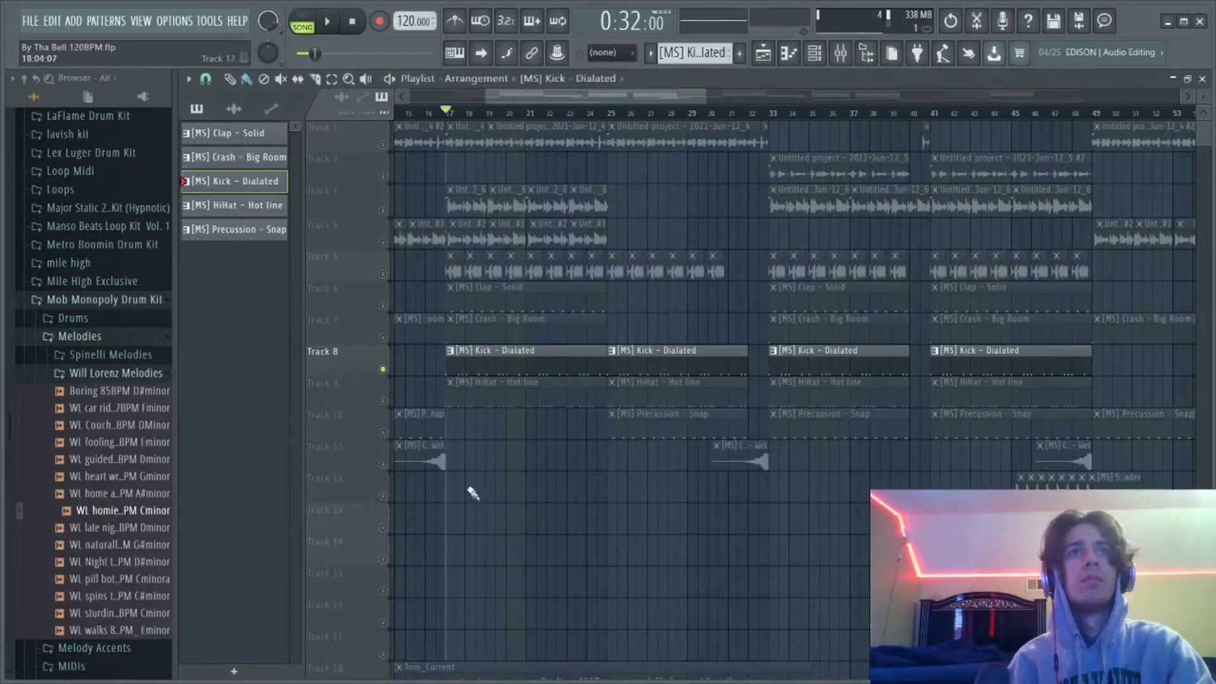
pyautogui.hotkey('ctrl', 'z')
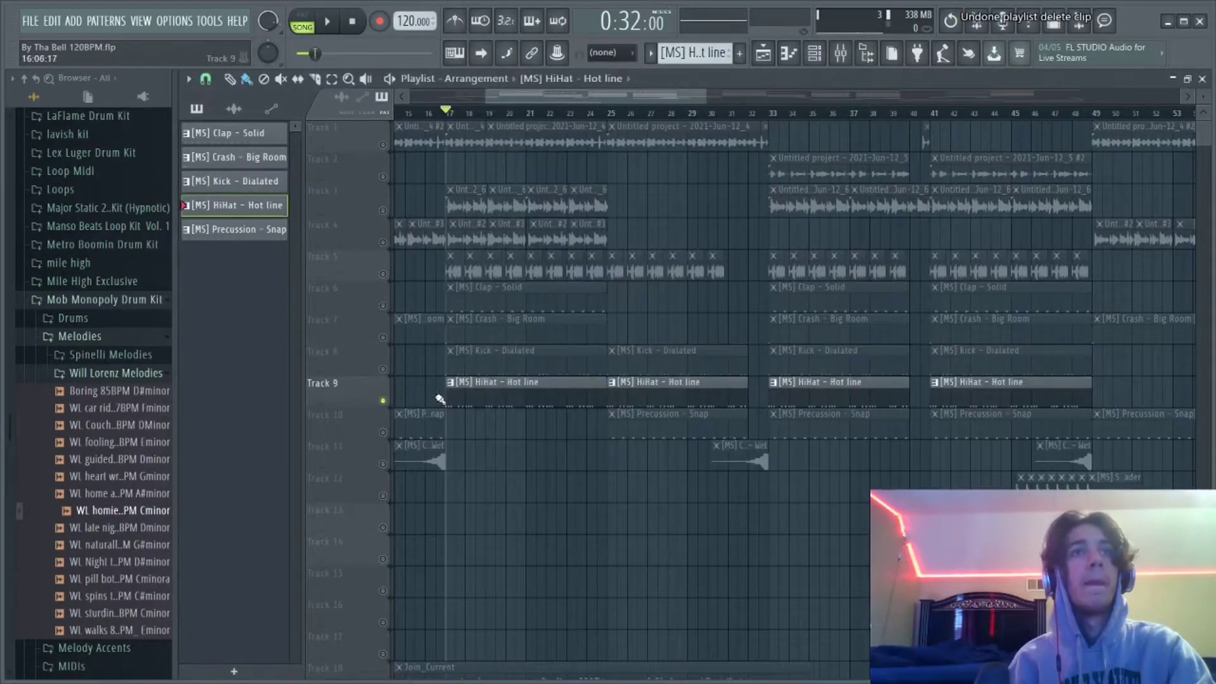
pyautogui.doubleClick(509, 391)
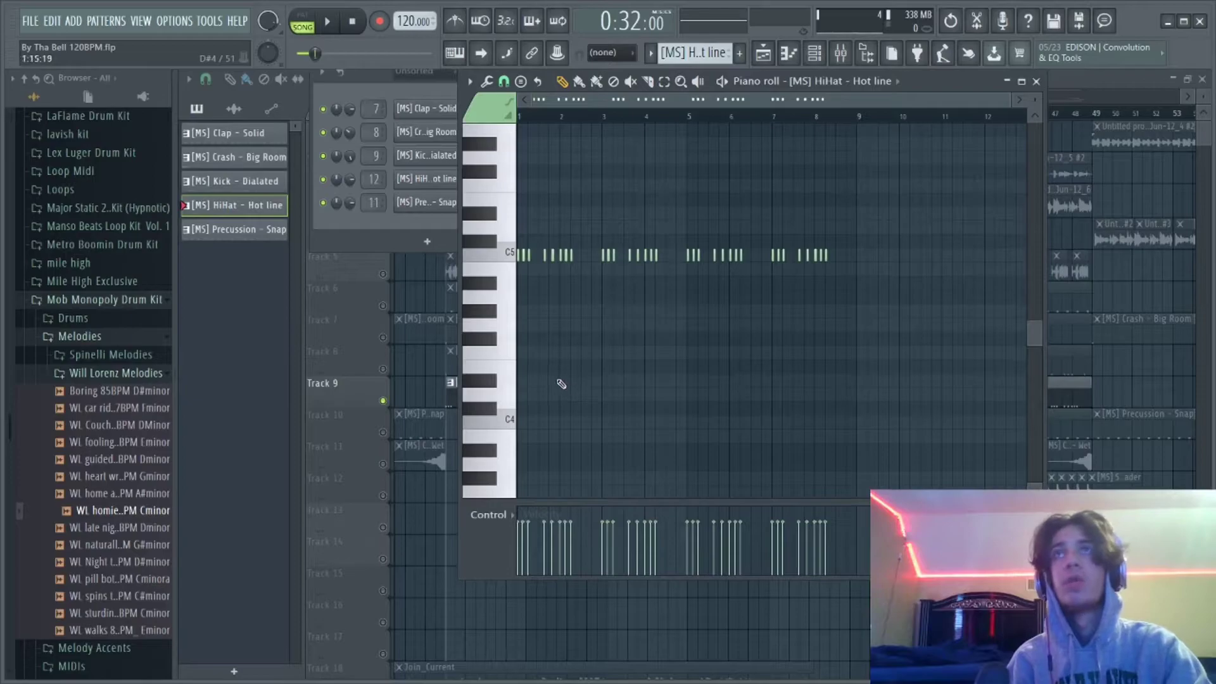
pyautogui.press('space')
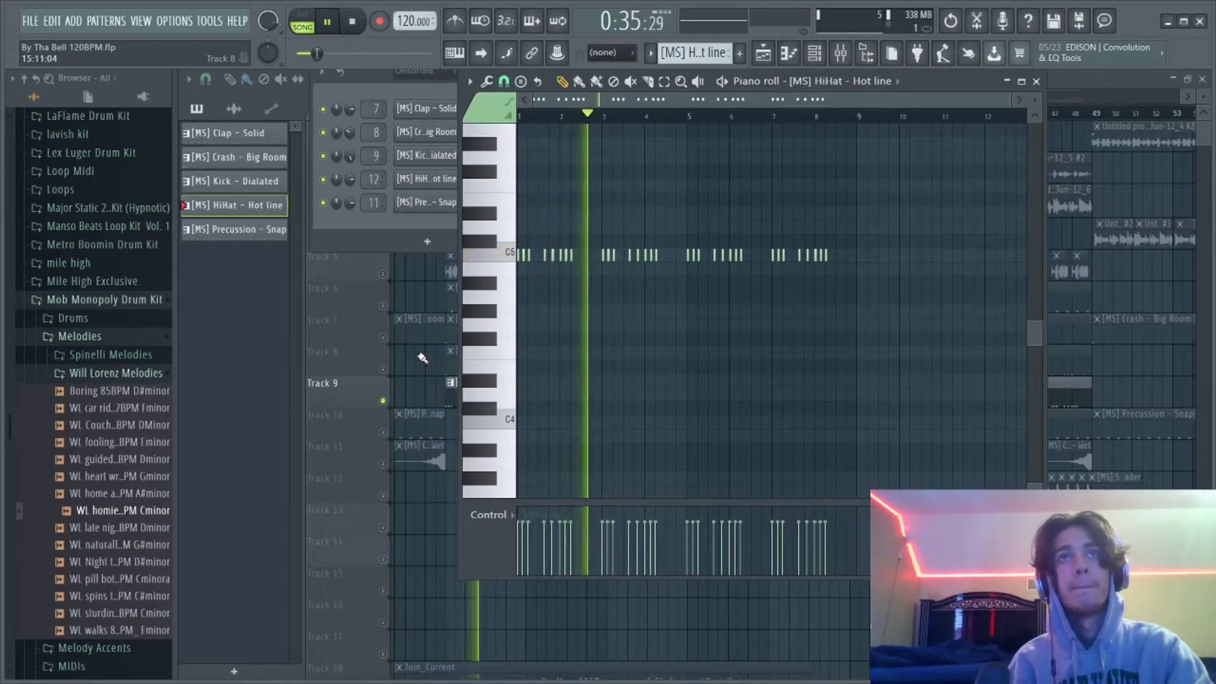
pyautogui.click(387, 372)
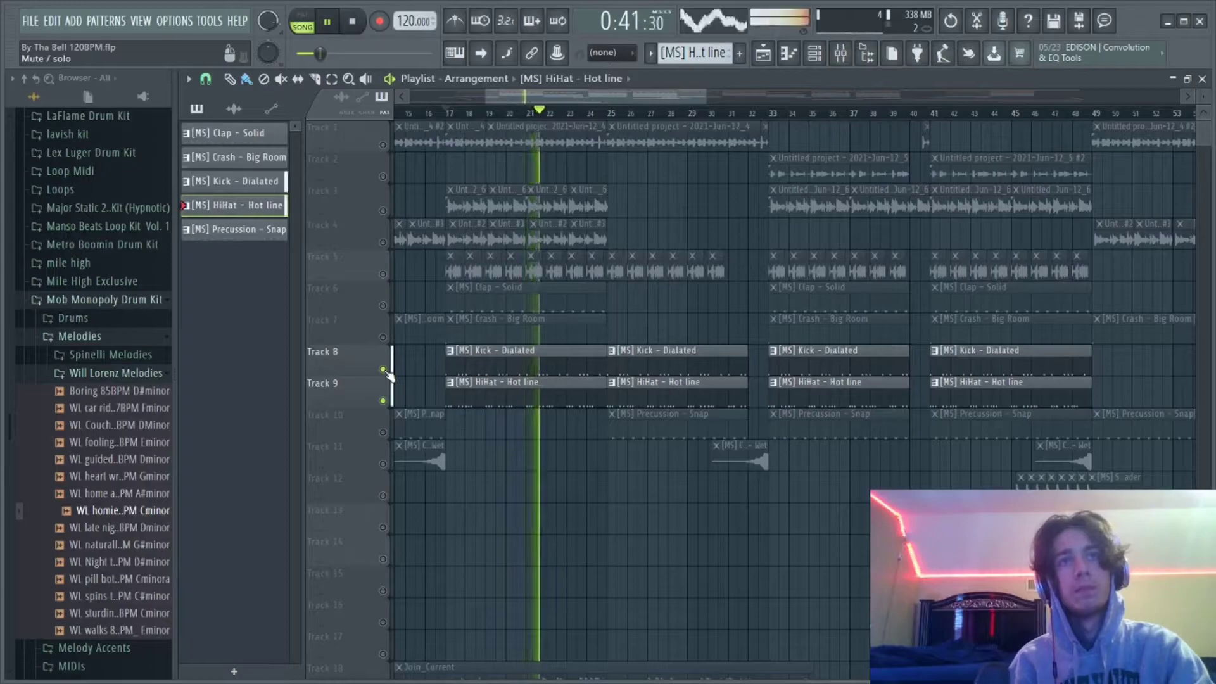
pyautogui.press('space')
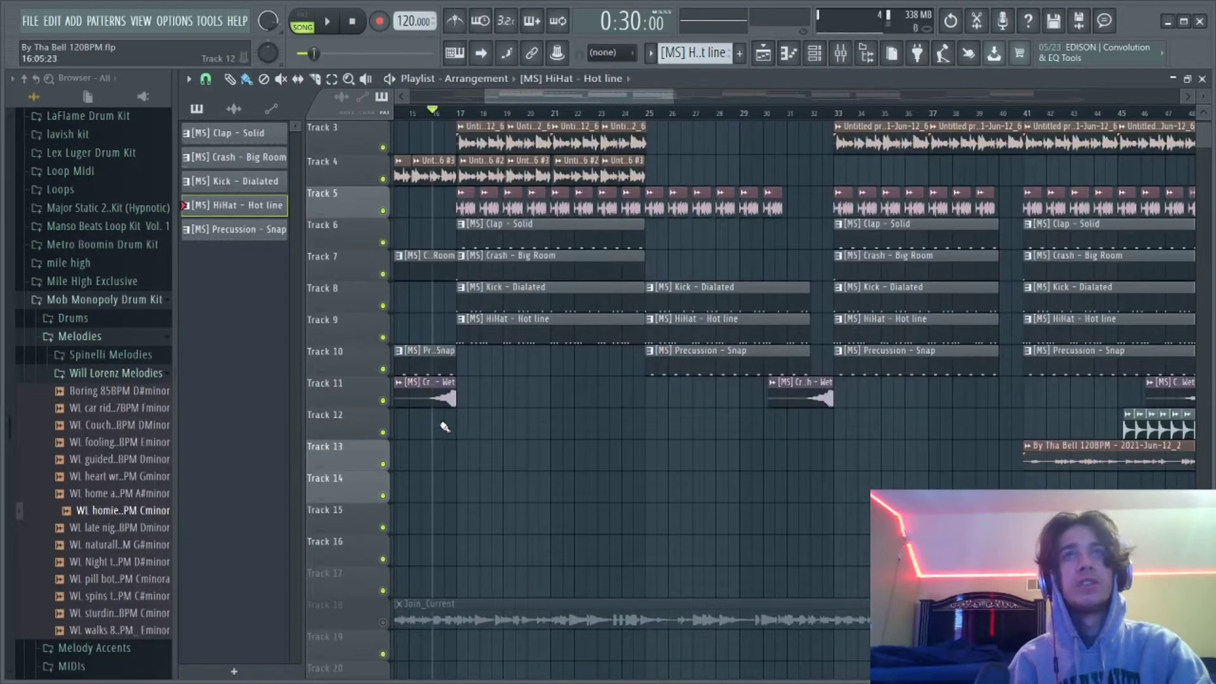
# Play the full arrangement with all tracks active from bar 16
pyautogui.press('space')
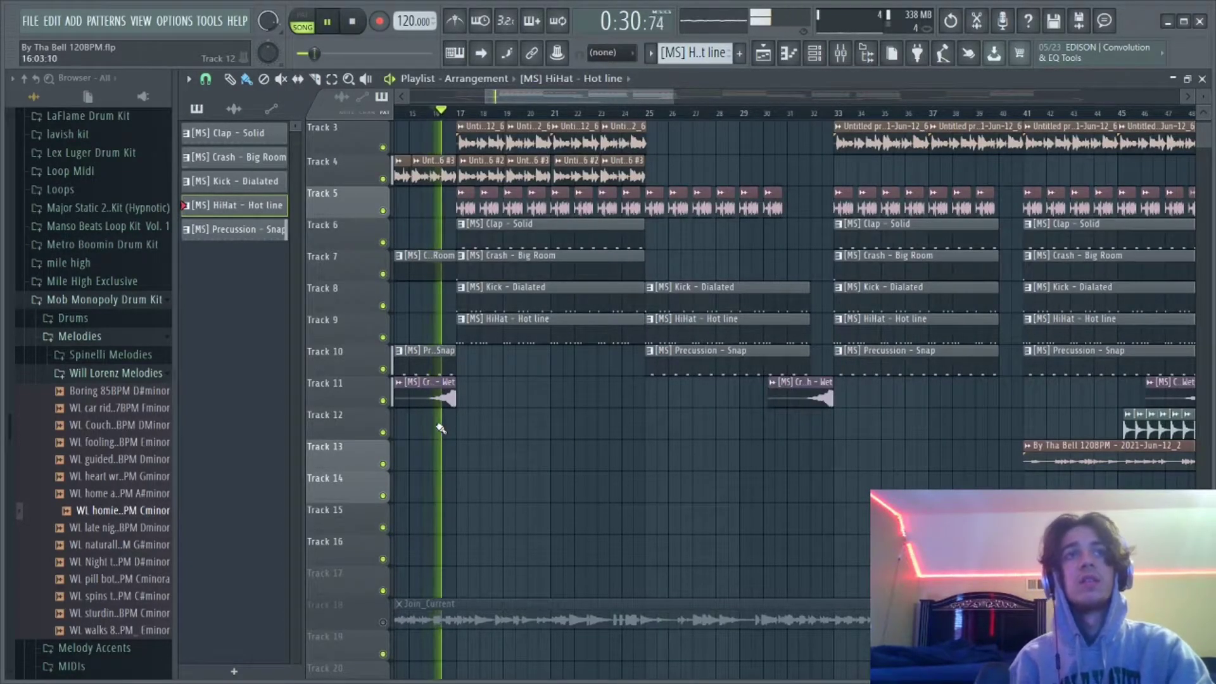
pyautogui.scroll(-2, 469, 437)
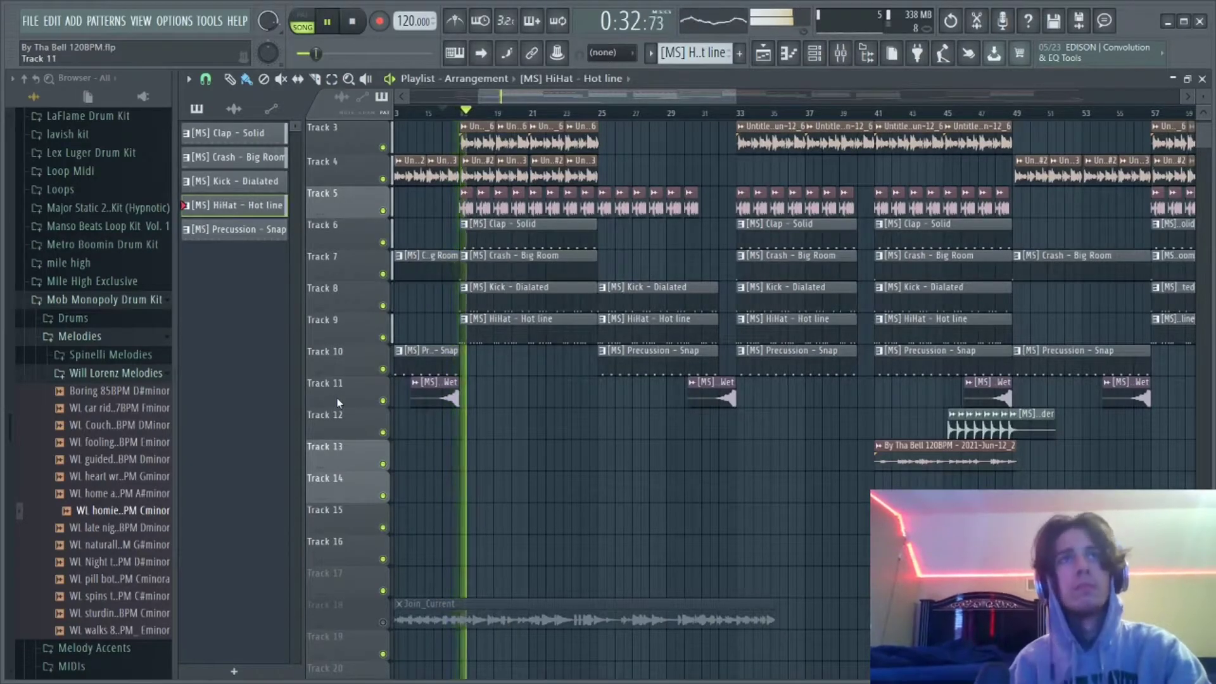
pyautogui.scroll(1, 481, 241)
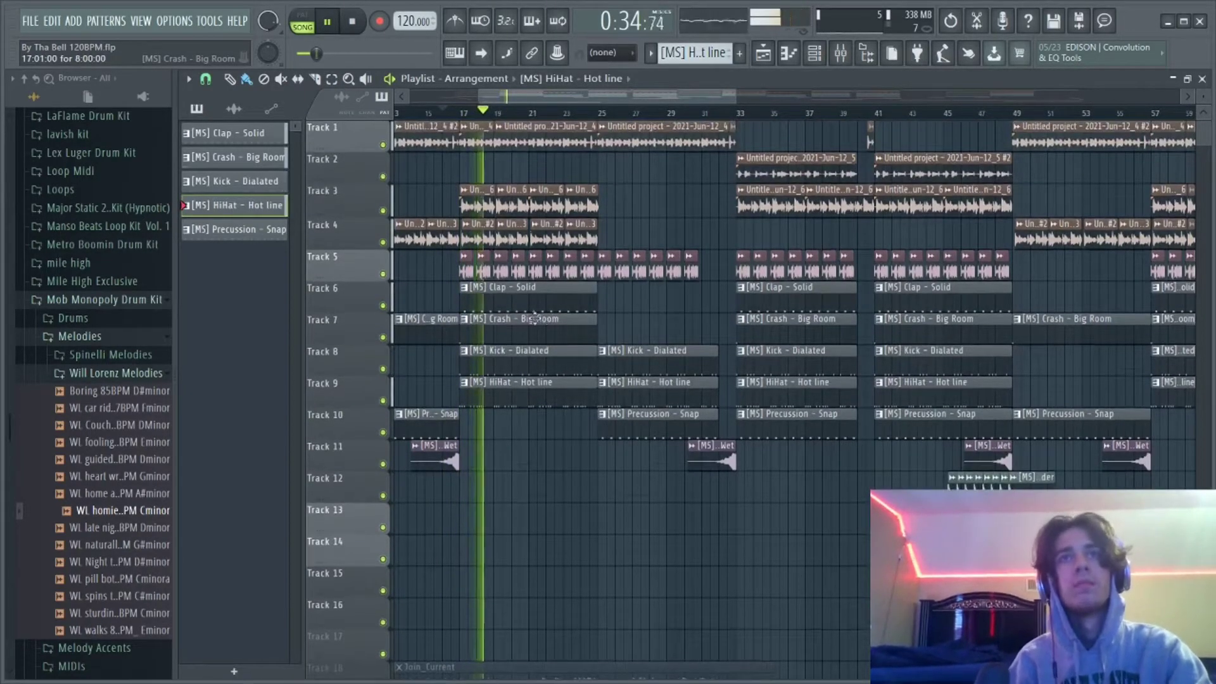
pyautogui.scroll(1, 516, 298)
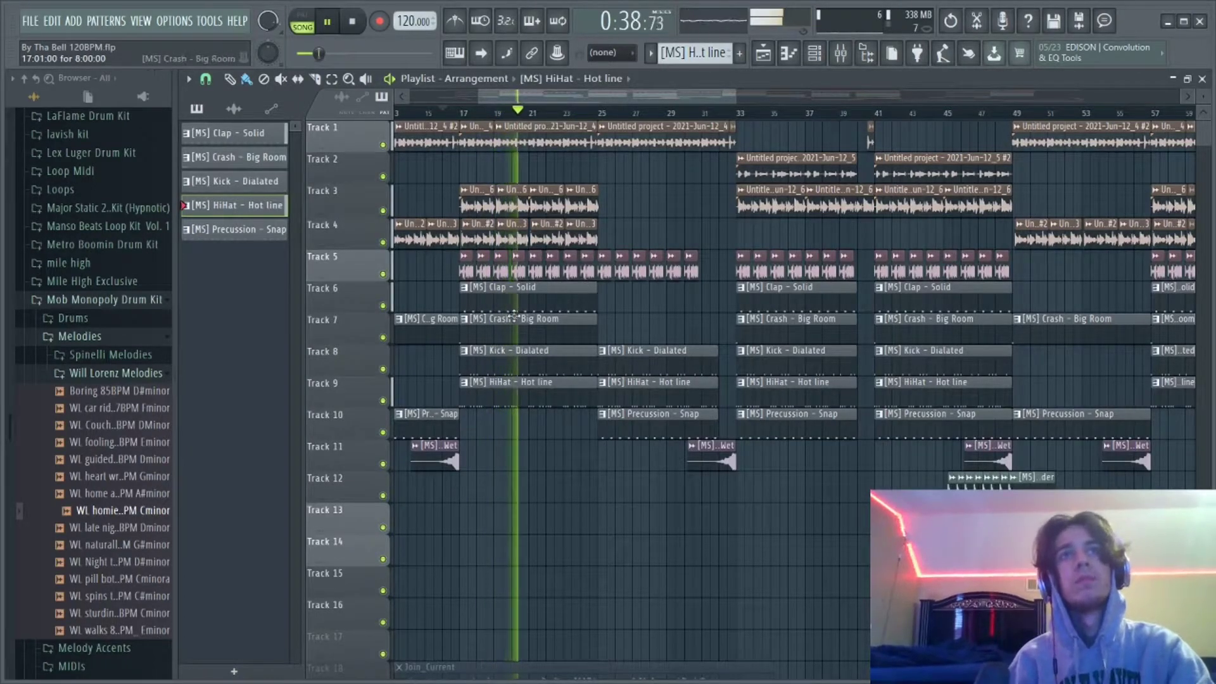
pyautogui.scroll(-2, 515, 309)
pyautogui.press('space')
# Mark out bars 25 to 33 and bars 33 to 49 on the playlist timeline, and clear the time selection
pyautogui.scroll(3, 487, 117)
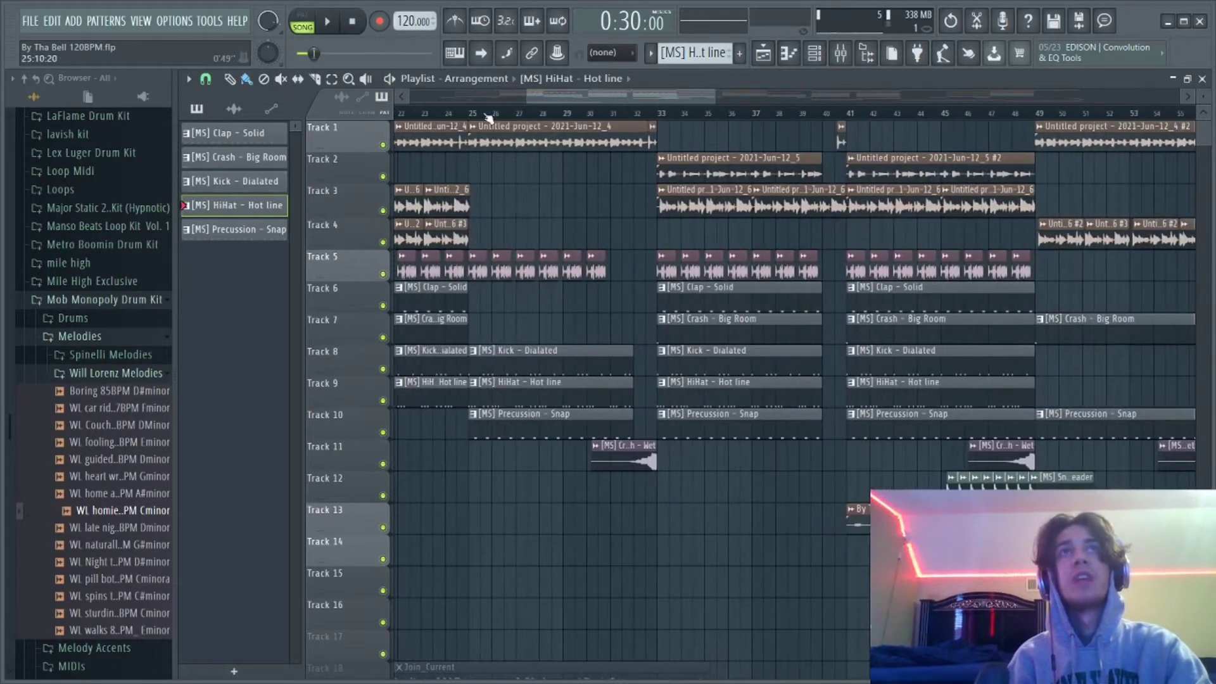
pyautogui.scroll(-2, 476, 120)
pyautogui.moveTo(473, 116); pyautogui.dragTo(568, 134)
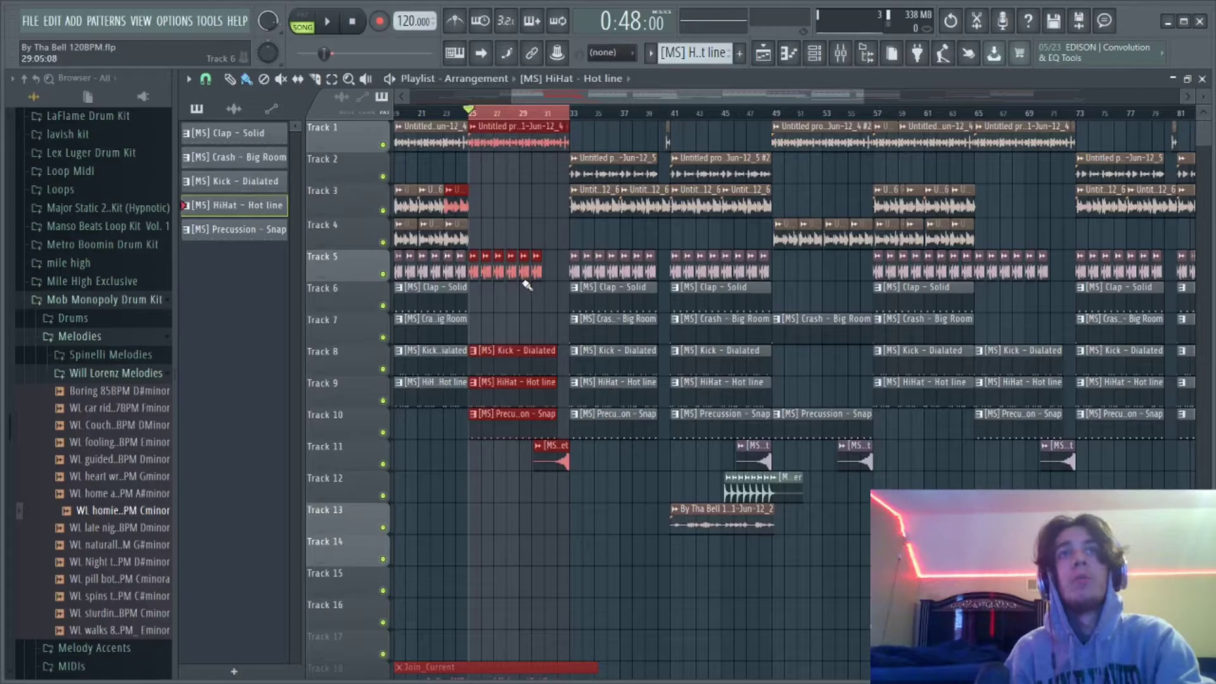
pyautogui.moveTo(573, 115); pyautogui.dragTo(784, 153)
pyautogui.moveTo(573, 136)
pyautogui.mouseDown()
pyautogui.moveTo(606, 136)
pyautogui.moveTo(469, 136)
pyautogui.moveTo(578, 136)
pyautogui.mouseUp()
pyautogui.scroll(2, 660, 261)
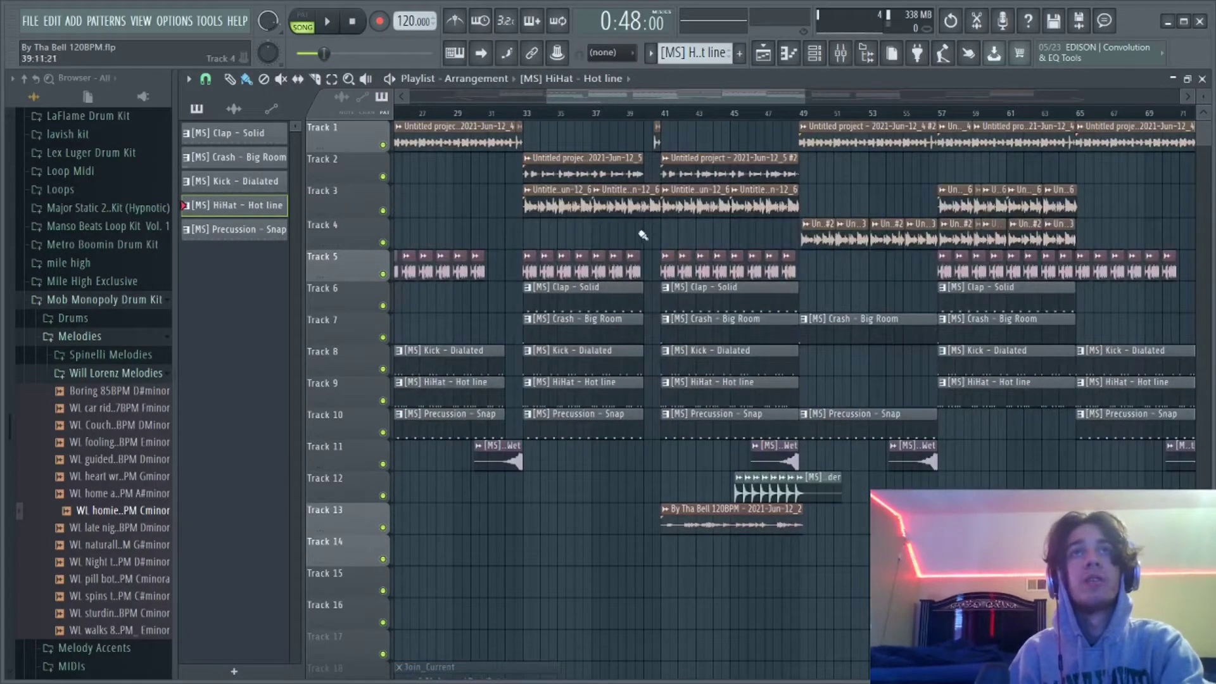
# Solo Track 3, switch the solo to Track 2 and play its clips from bar 33
pyautogui.scroll(2, 643, 235)
pyautogui.rightClick(383, 210)
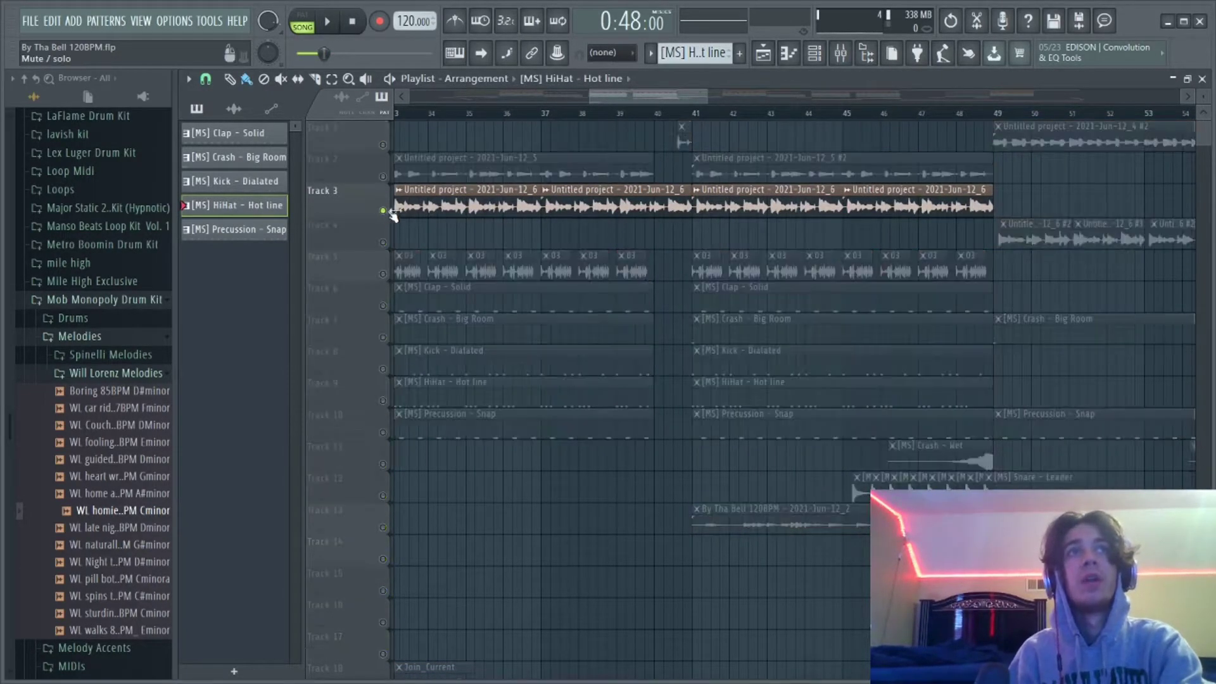
pyautogui.scroll(-1, 535, 260)
pyautogui.scroll(1, 451, 114)
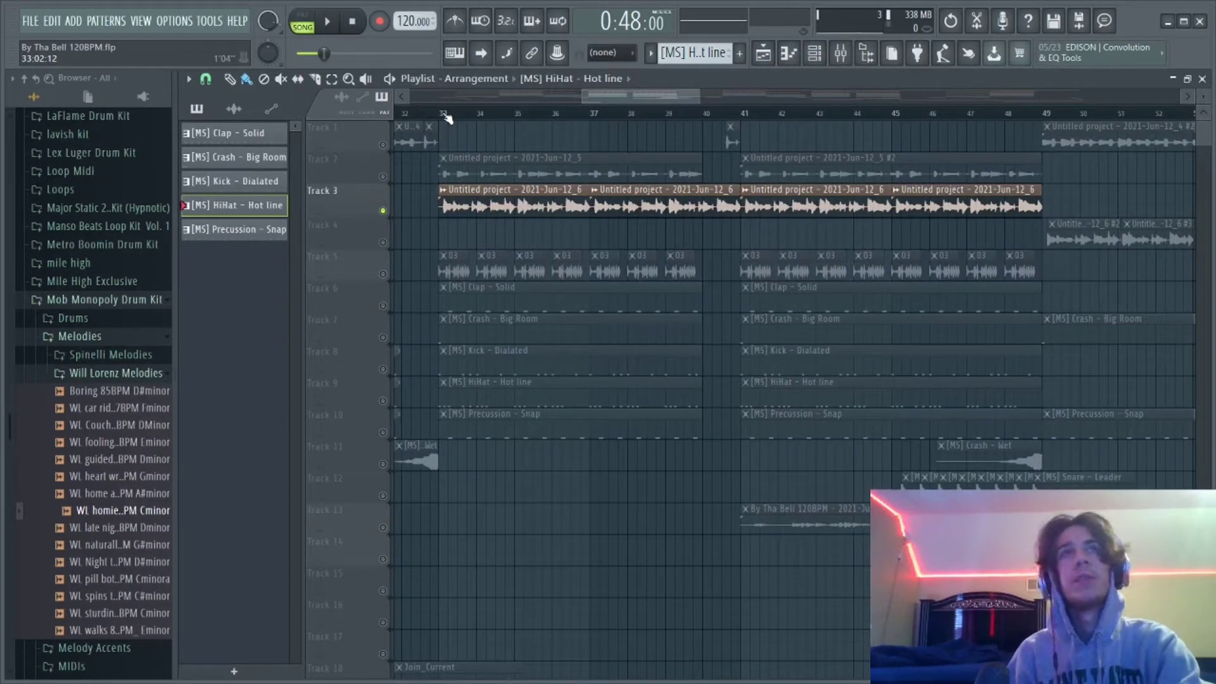
pyautogui.rightClick(384, 177)
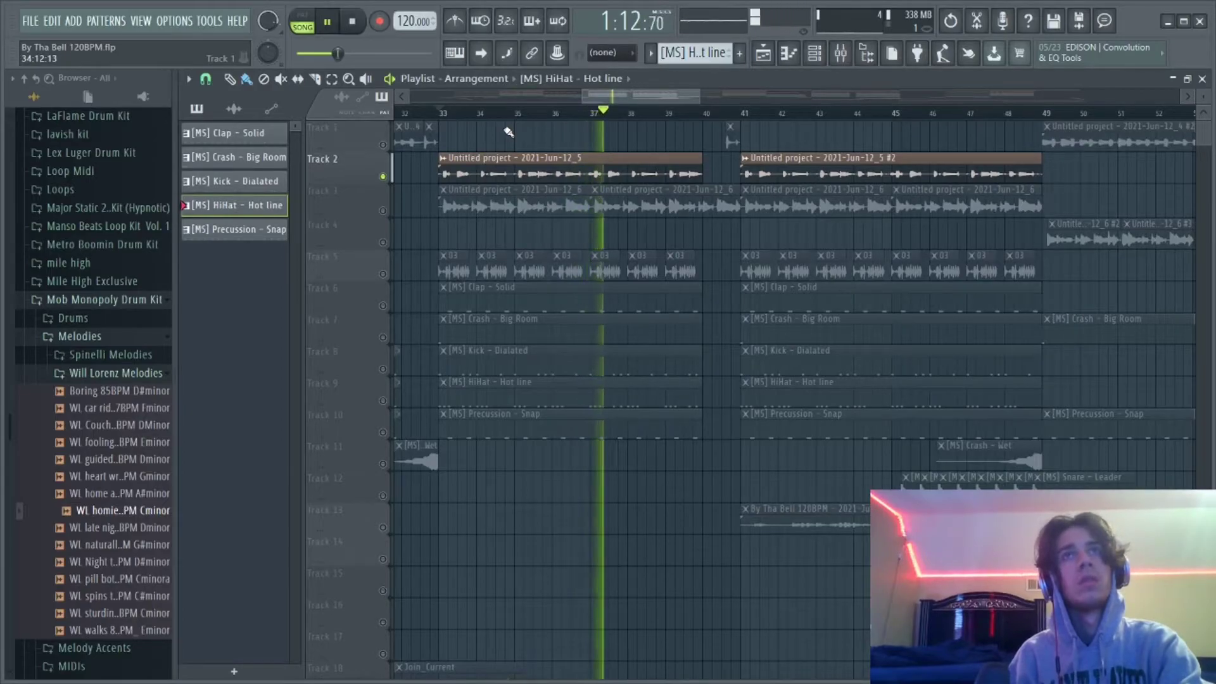
pyautogui.press('space')
# Solo Track 3 and play its clips from bar 33, and reactivate all tracks
pyautogui.scroll(-4, 446, 207)
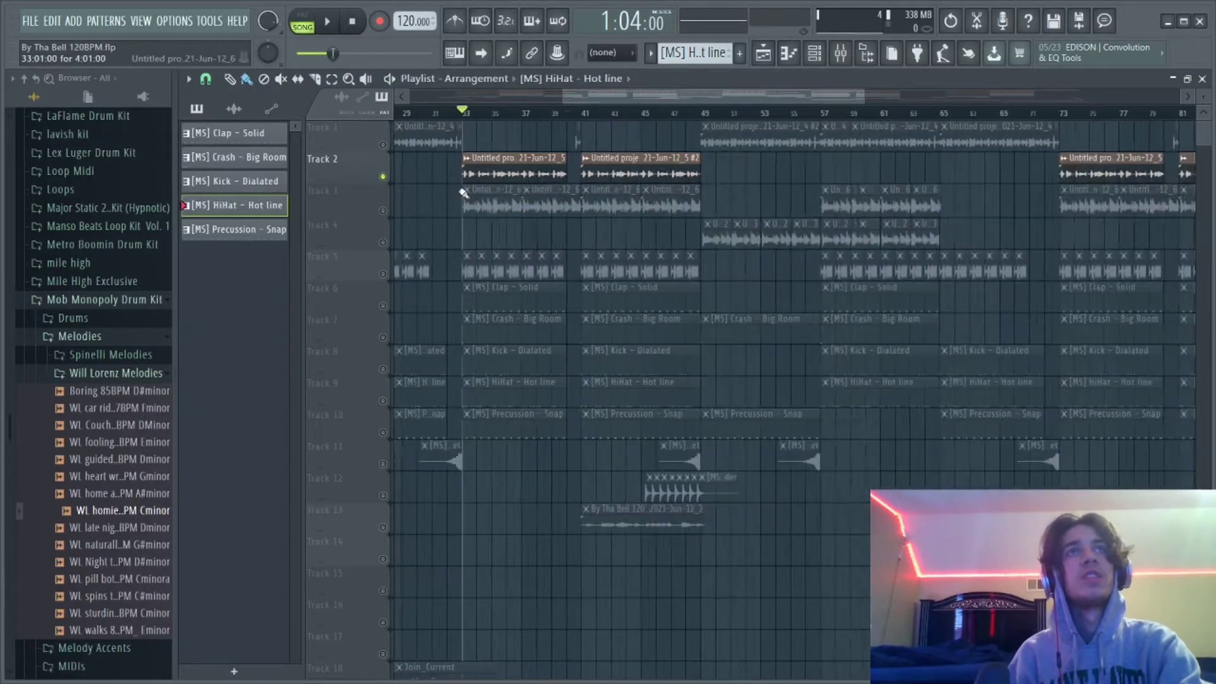
pyautogui.rightClick(383, 211)
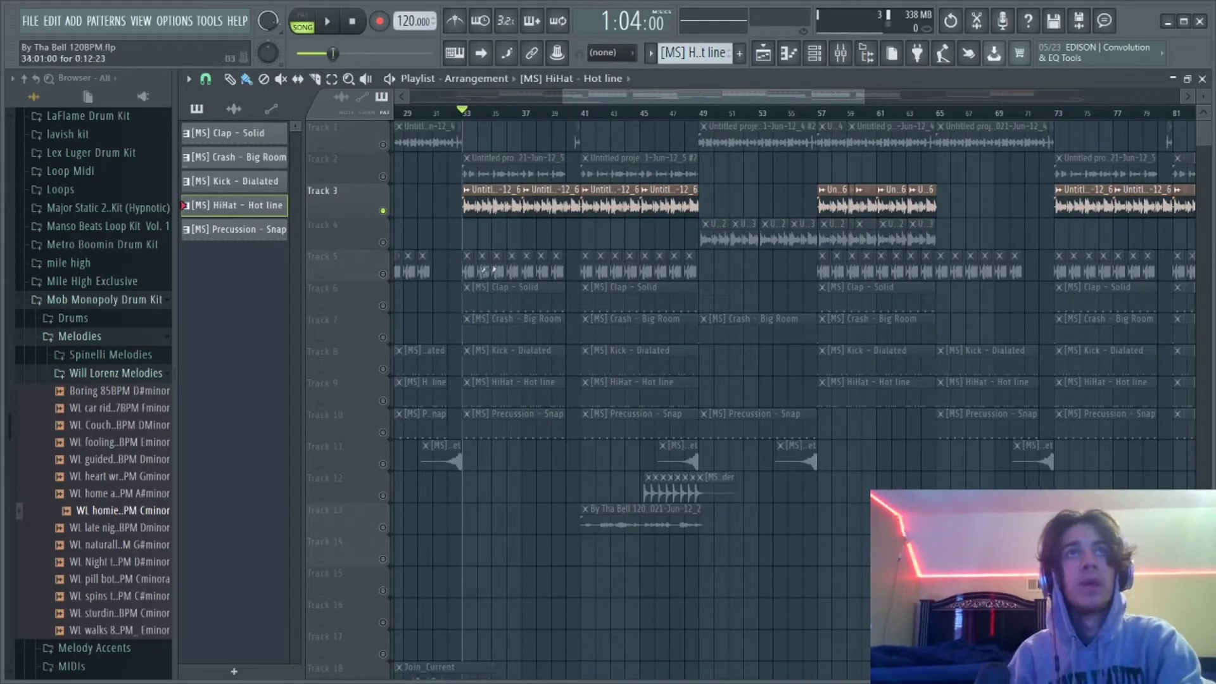
pyautogui.press('space')
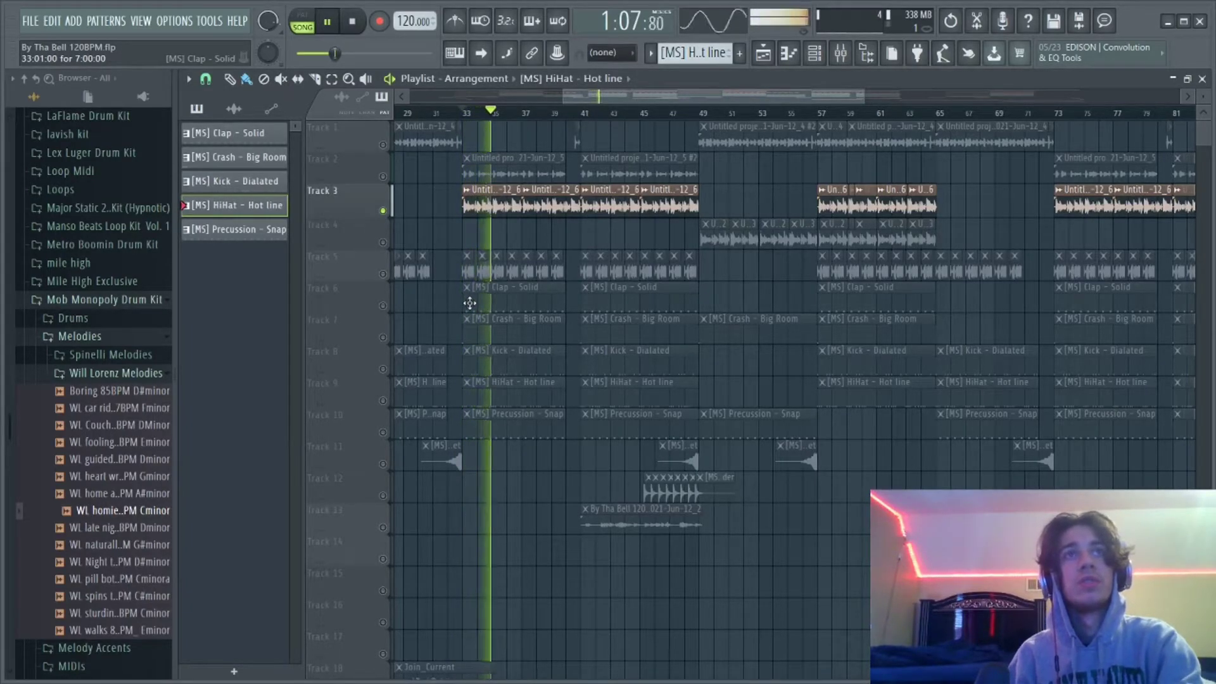
pyautogui.press('space')
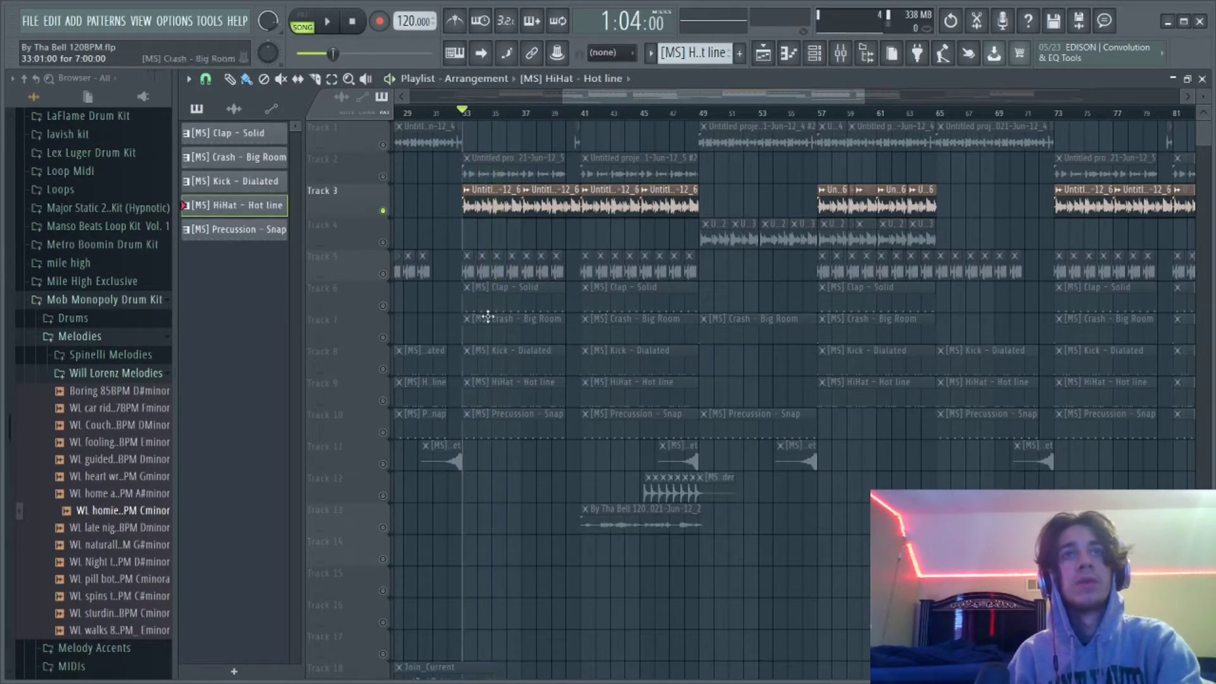
pyautogui.rightClick(383, 210)
# Solo Track 13 and play its By Tha Bell 120BPM audio clip from bar 41
pyautogui.hscroll(2, 316, 532)
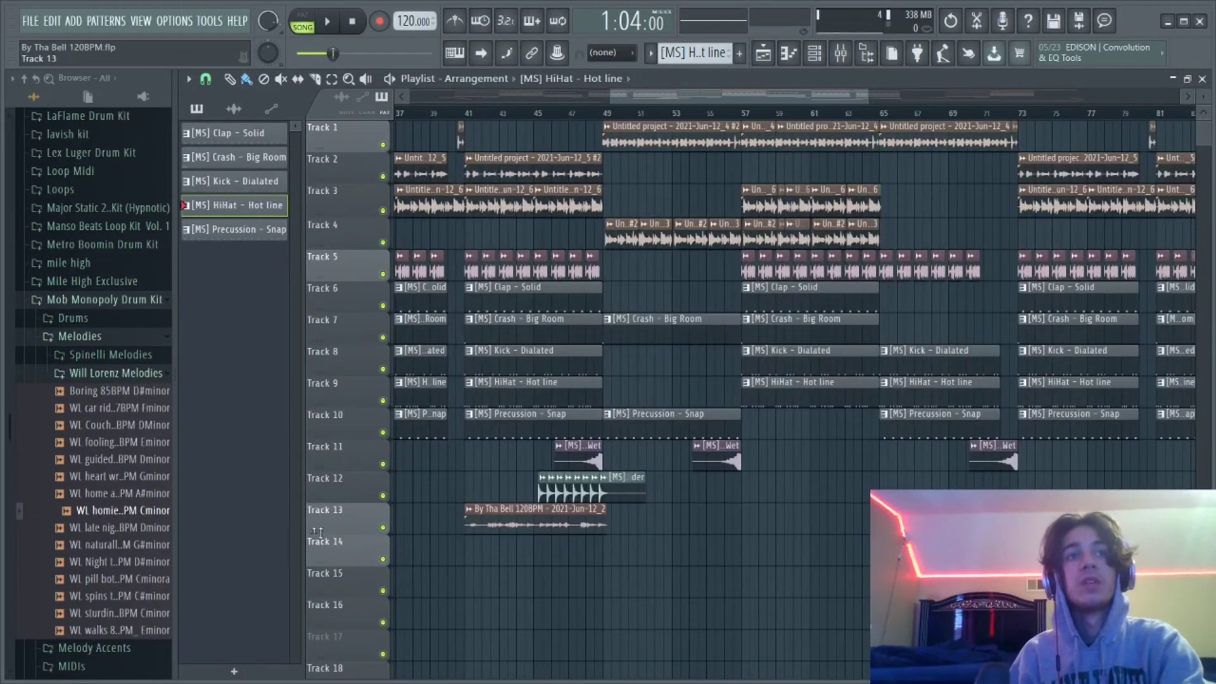
pyautogui.rightClick(381, 528)
pyautogui.click(469, 116)
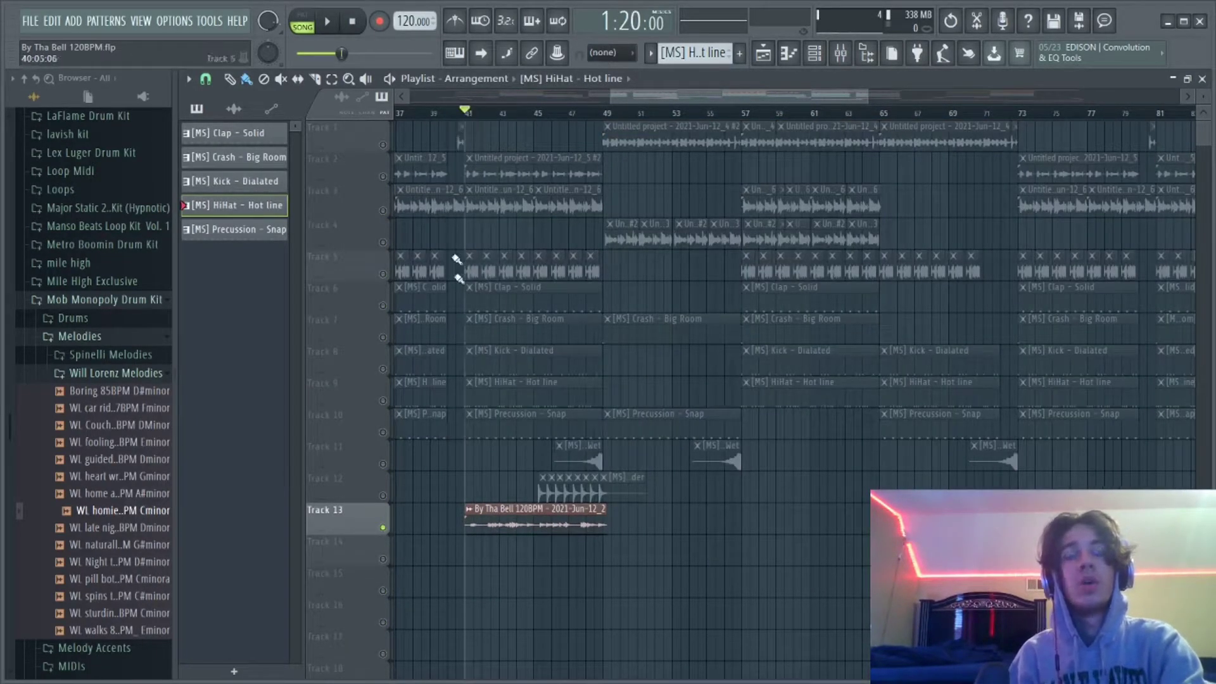
pyautogui.press('space')
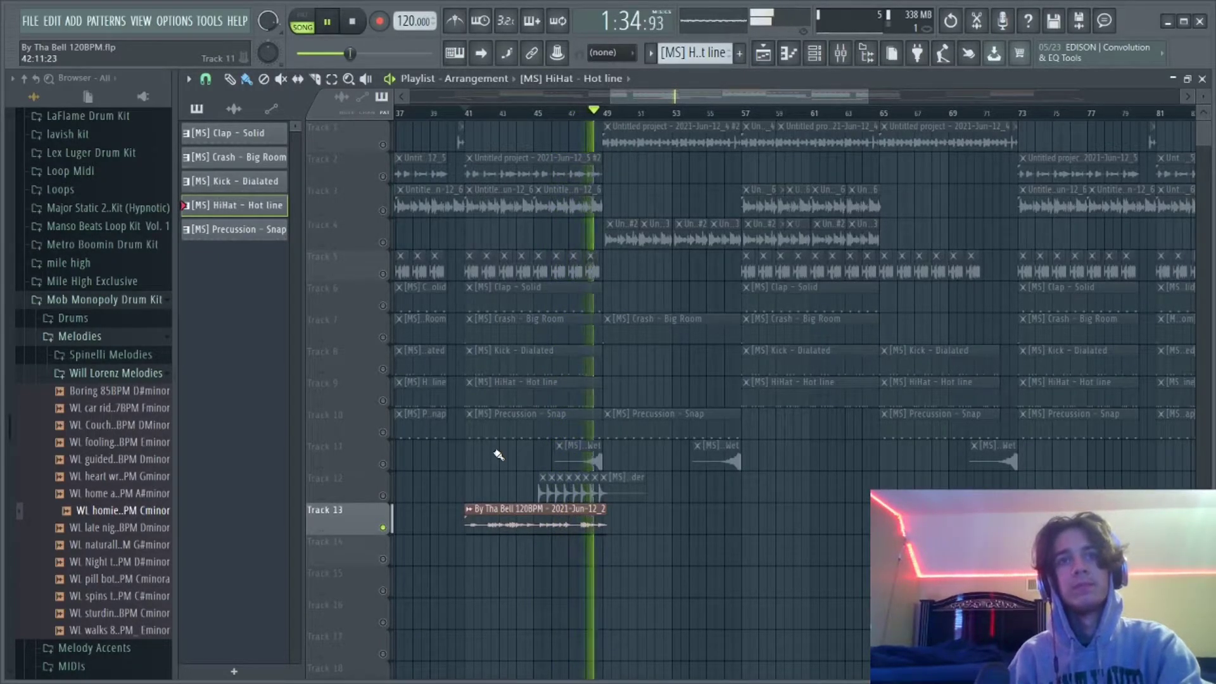
pyautogui.press('space')
# Solo Track 12 and play its Snare - Leader clips from bar 45, and reactivate all tracks
pyautogui.keyDown('ctrl'); pyautogui.scroll(-2, 499, 482); pyautogui.keyUp('ctrl')
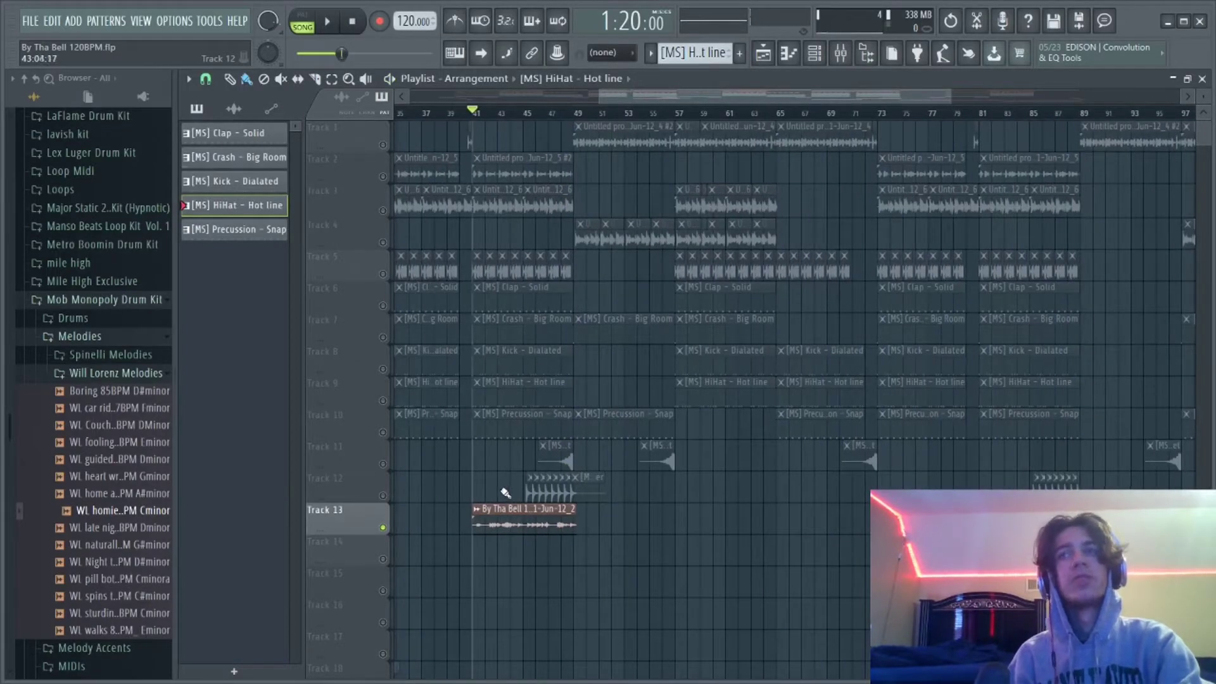
pyautogui.click(535, 491)
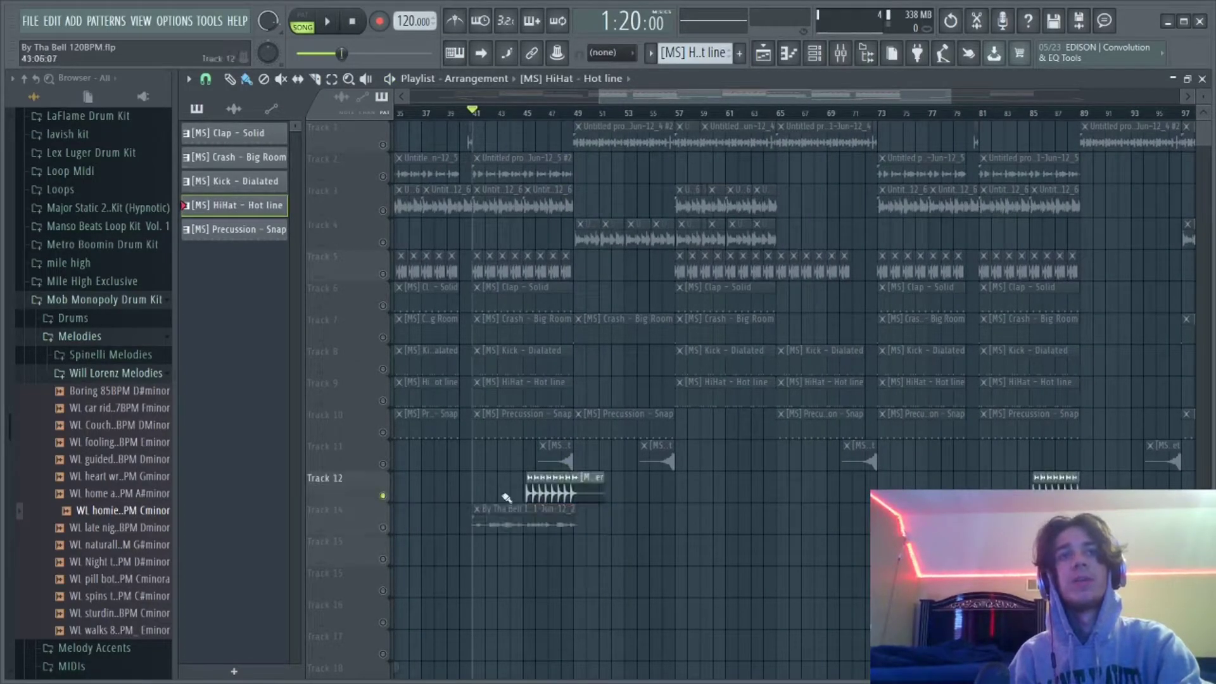
pyautogui.keyDown('ctrl'); pyautogui.scroll(2, 520, 489); pyautogui.keyUp('ctrl')
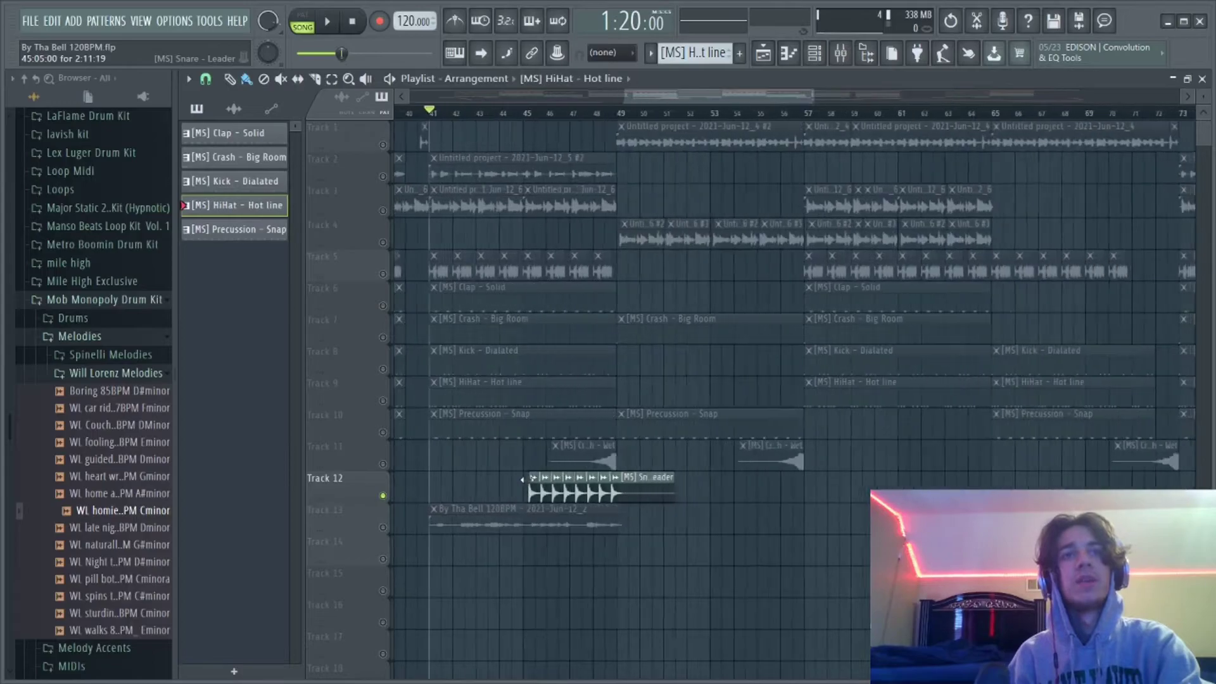
pyautogui.keyDown('ctrl'); pyautogui.scroll(-3, 485, 487); pyautogui.keyUp('ctrl')
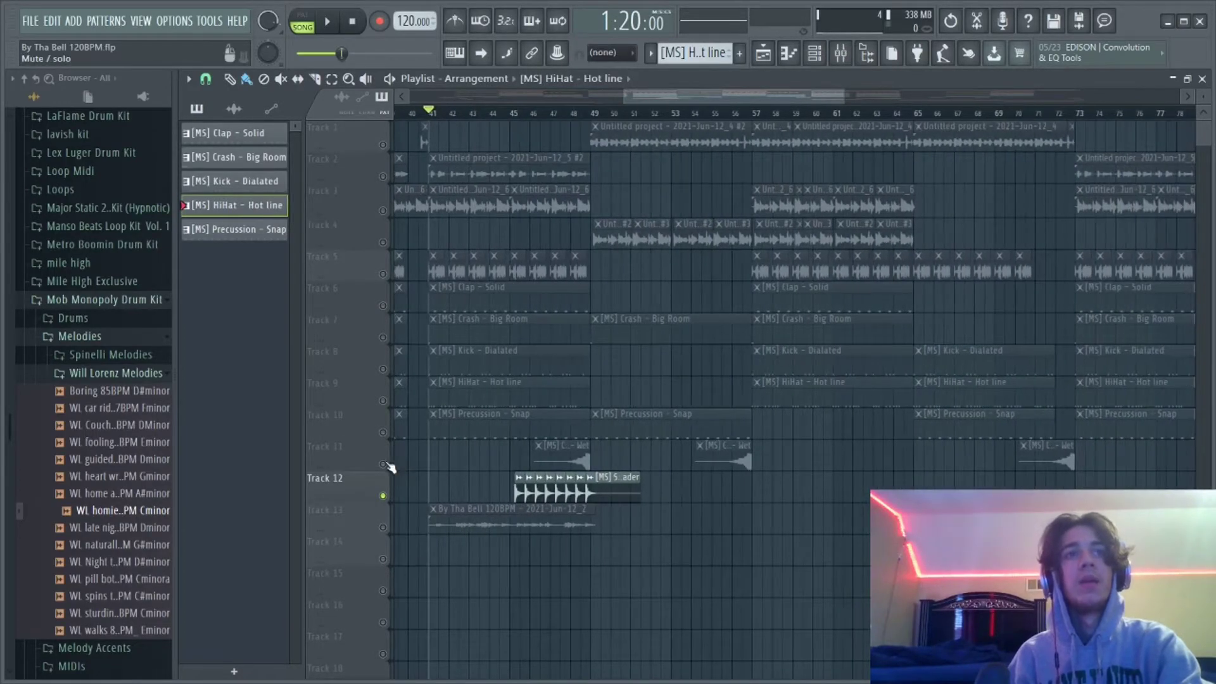
pyautogui.rightClick(383, 496)
pyautogui.keyDown('ctrl'); pyautogui.scroll(3, 432, 484); pyautogui.keyUp('ctrl')
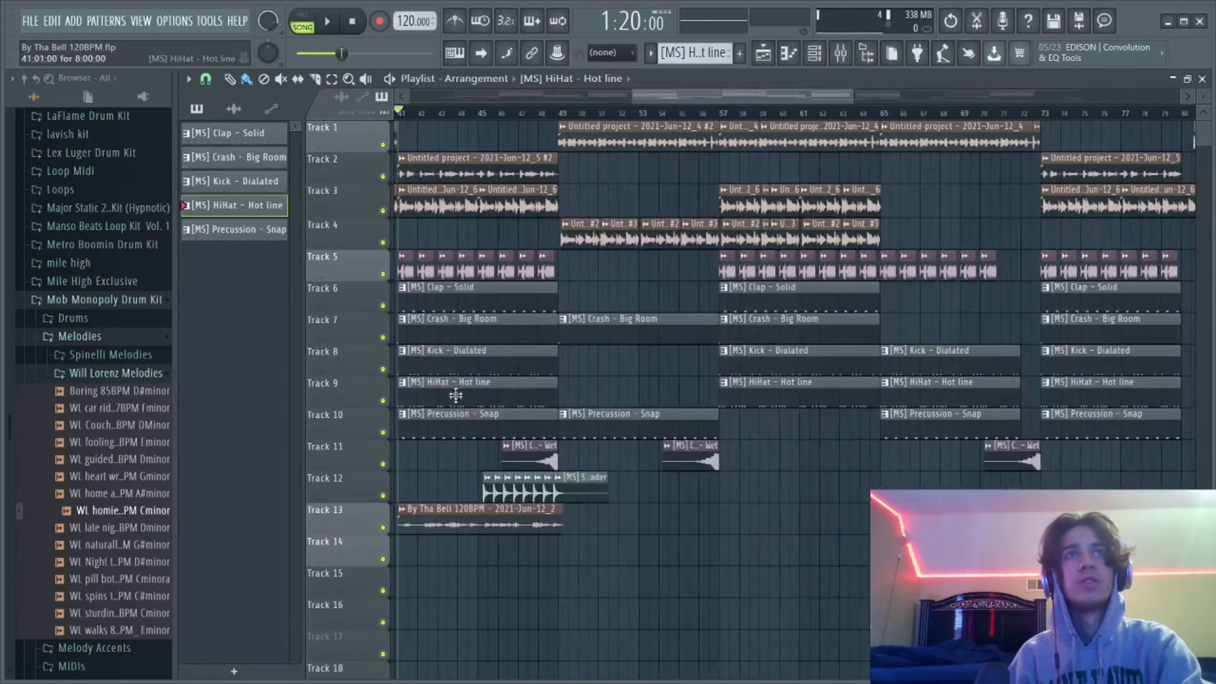
pyautogui.click(485, 114)
pyautogui.press('space')
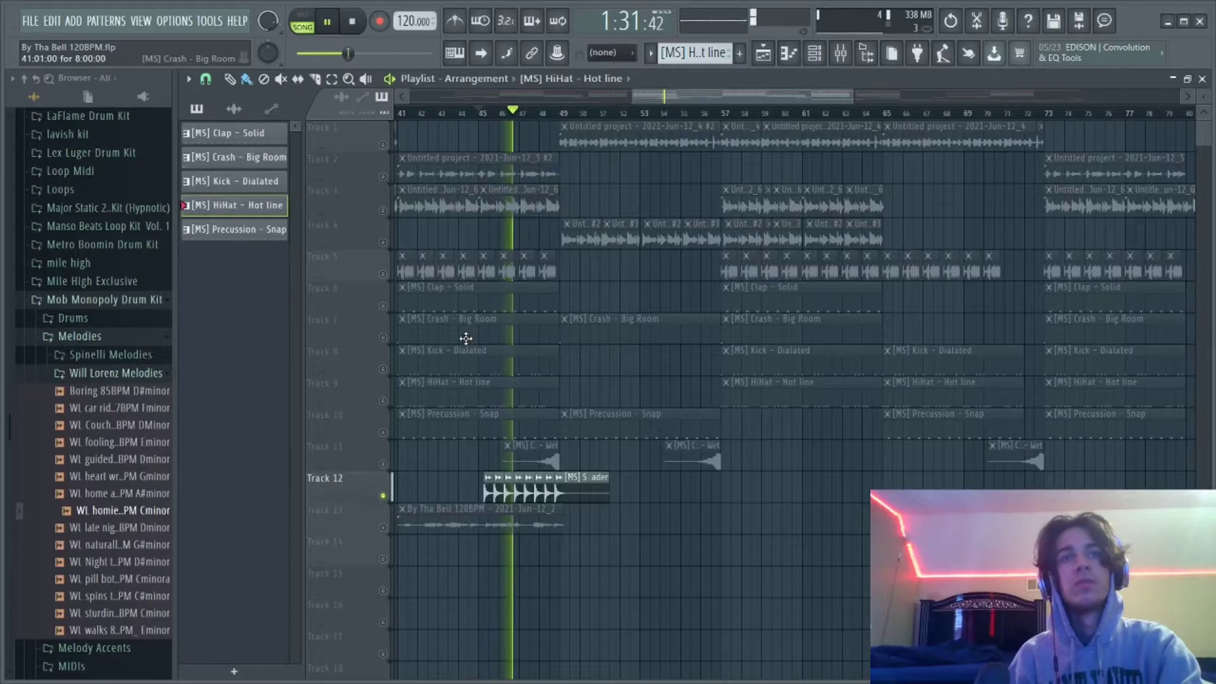
pyautogui.keyDown('ctrl'); pyautogui.scroll(-1, 465, 338); pyautogui.keyUp('ctrl')
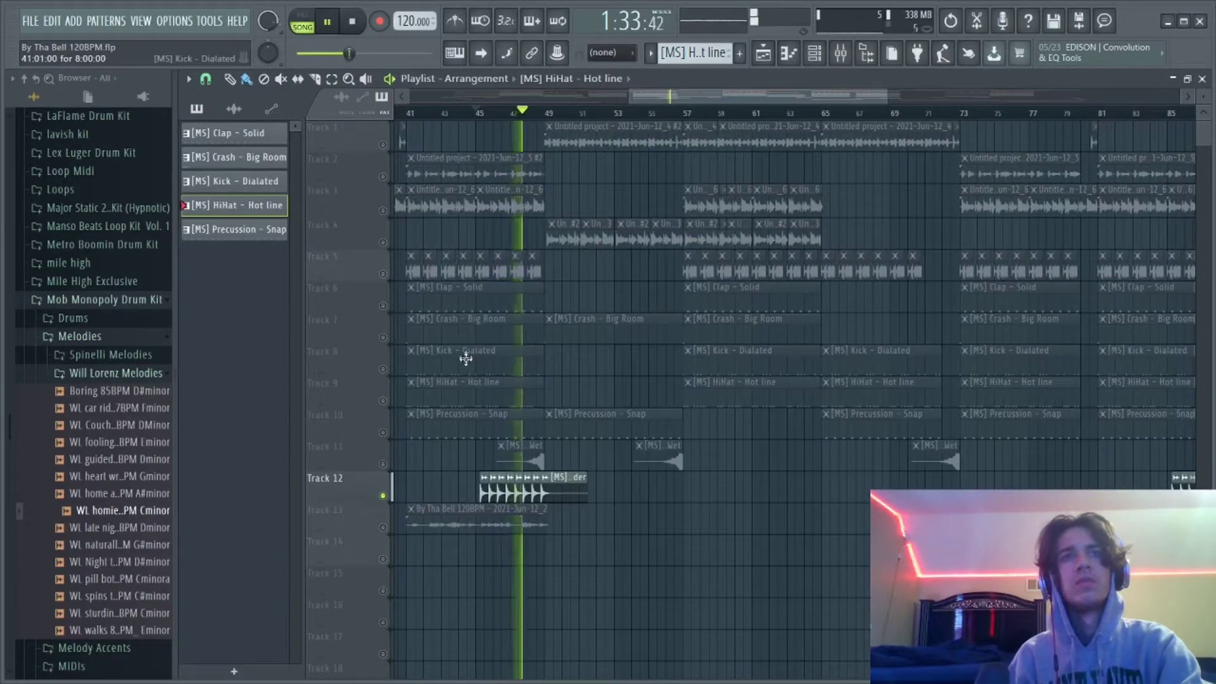
pyautogui.press('space')
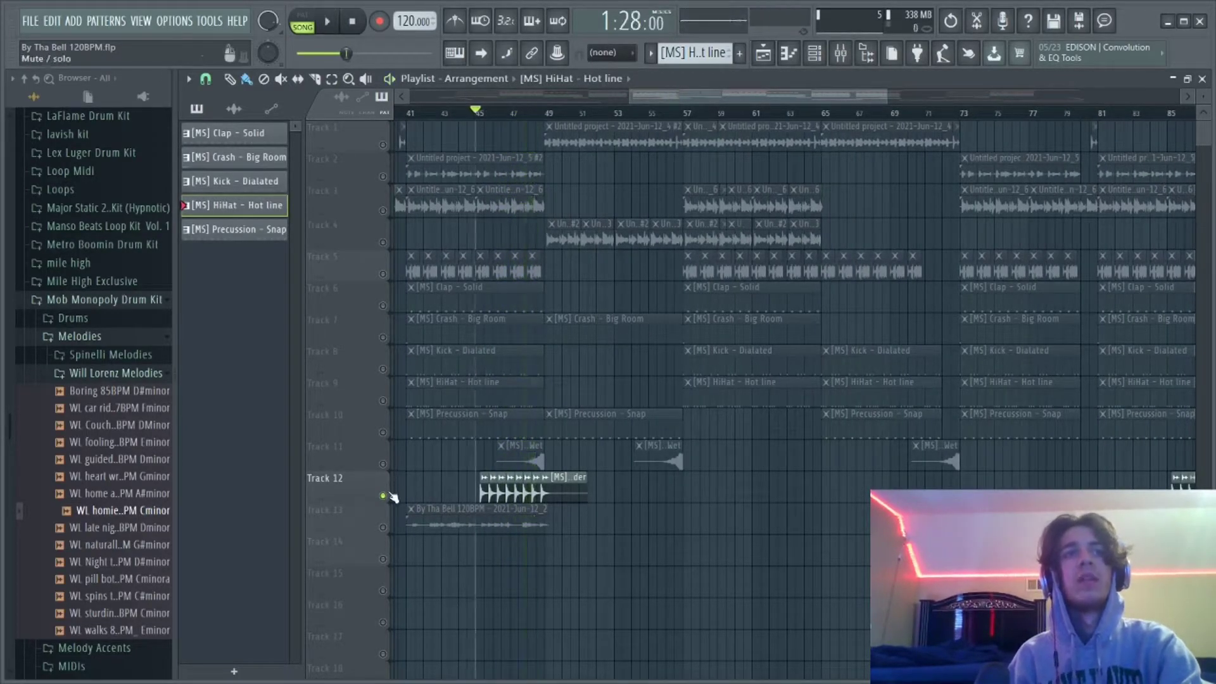
pyautogui.rightClick(382, 496)
# Mark out the section from about bar 49 to 65 on the timeline and set the playback position to bar 64
pyautogui.keyDown('ctrl'); pyautogui.scroll(-3, 444, 484); pyautogui.keyUp('ctrl')
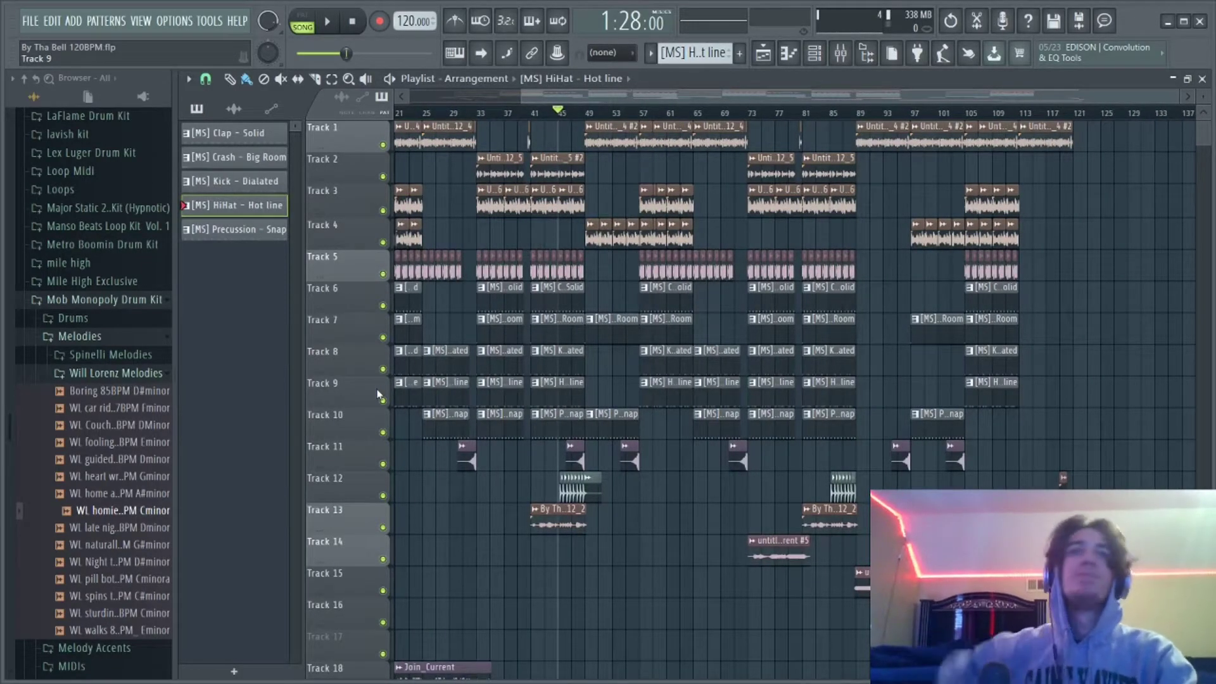
pyautogui.keyDown('ctrl'); pyautogui.scroll(3, 573, 306); pyautogui.keyUp('ctrl')
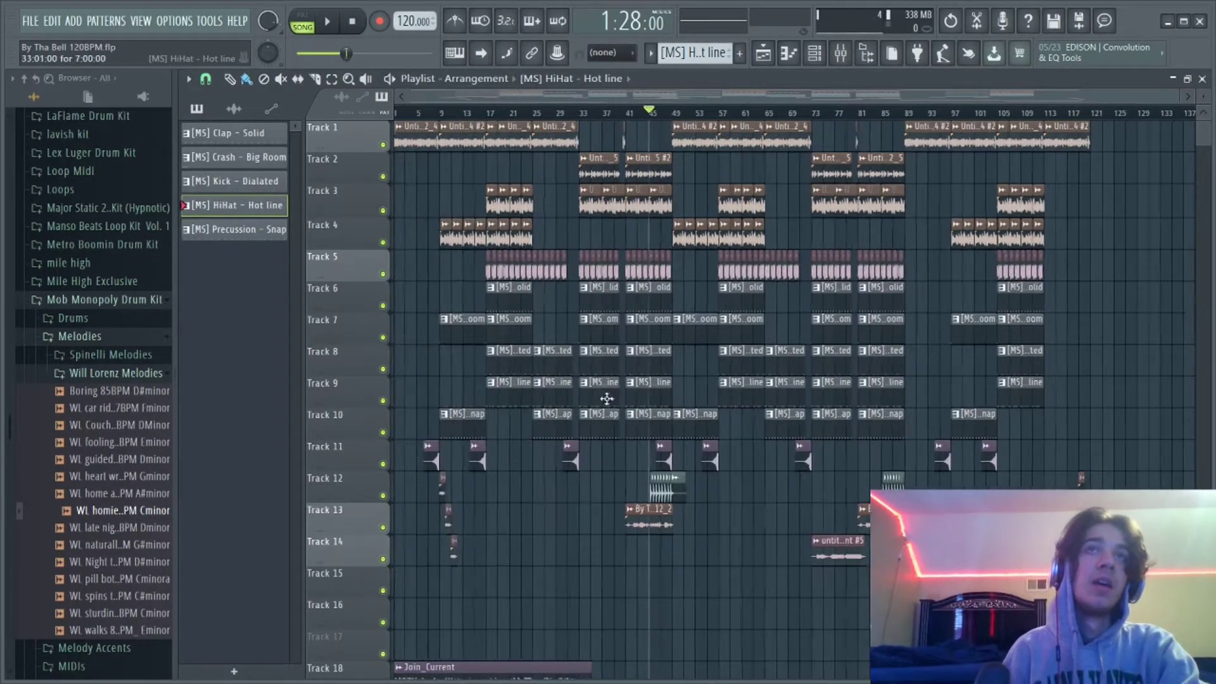
pyautogui.moveTo(645, 117); pyautogui.dragTo(873, 115)
pyautogui.click(862, 114)
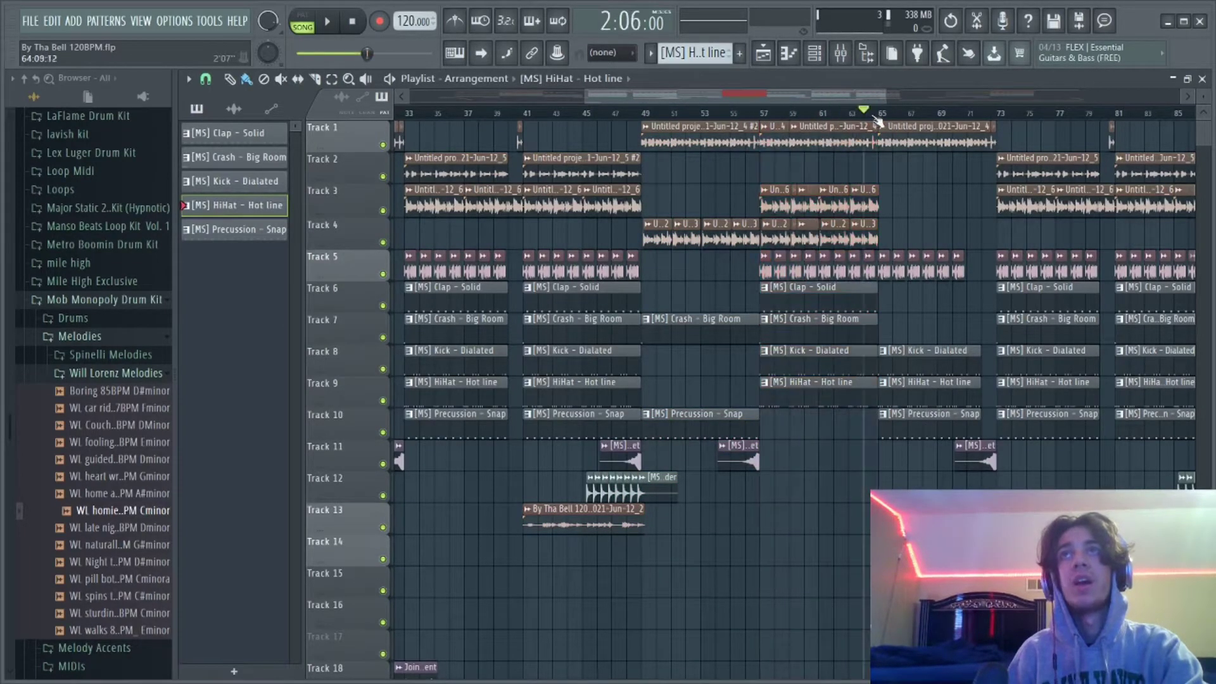
pyautogui.scroll(-4, 868, 115)
pyautogui.scroll(-2, 882, 161)
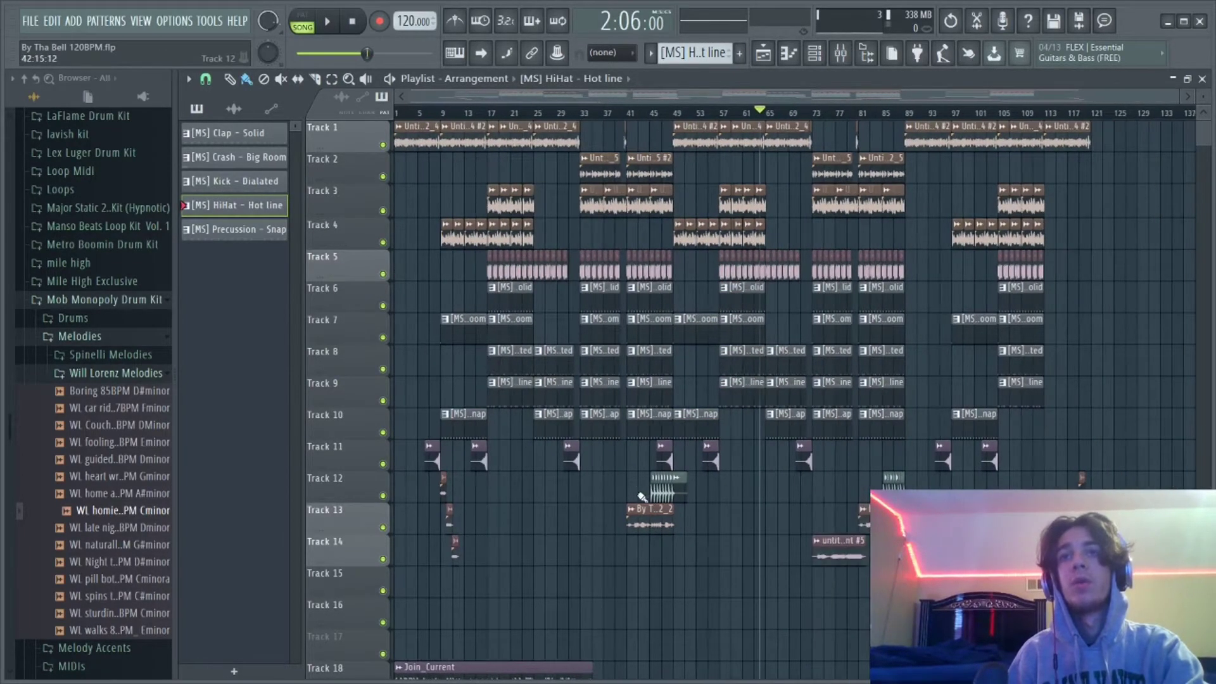
# Solo Track 14 and play its untitled_Current #5 audio clip from bar 73
pyautogui.scroll(3, 820, 529)
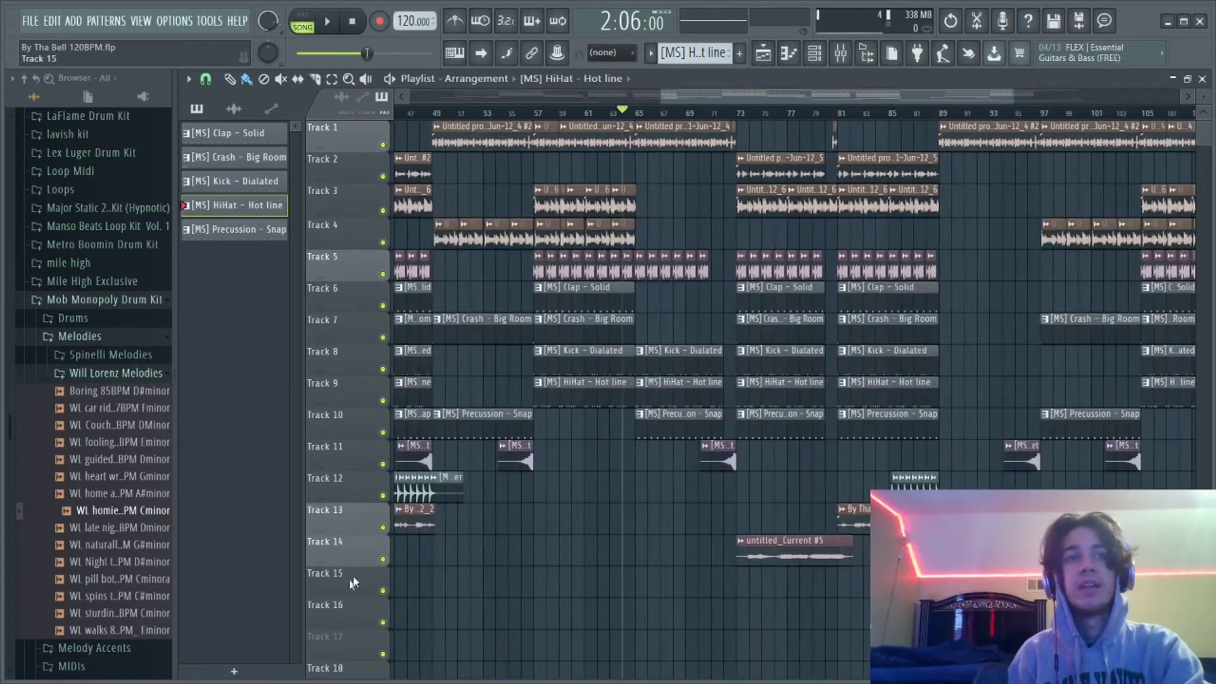
pyautogui.keyDown('ctrl'); pyautogui.click(383, 559); pyautogui.keyUp('ctrl')
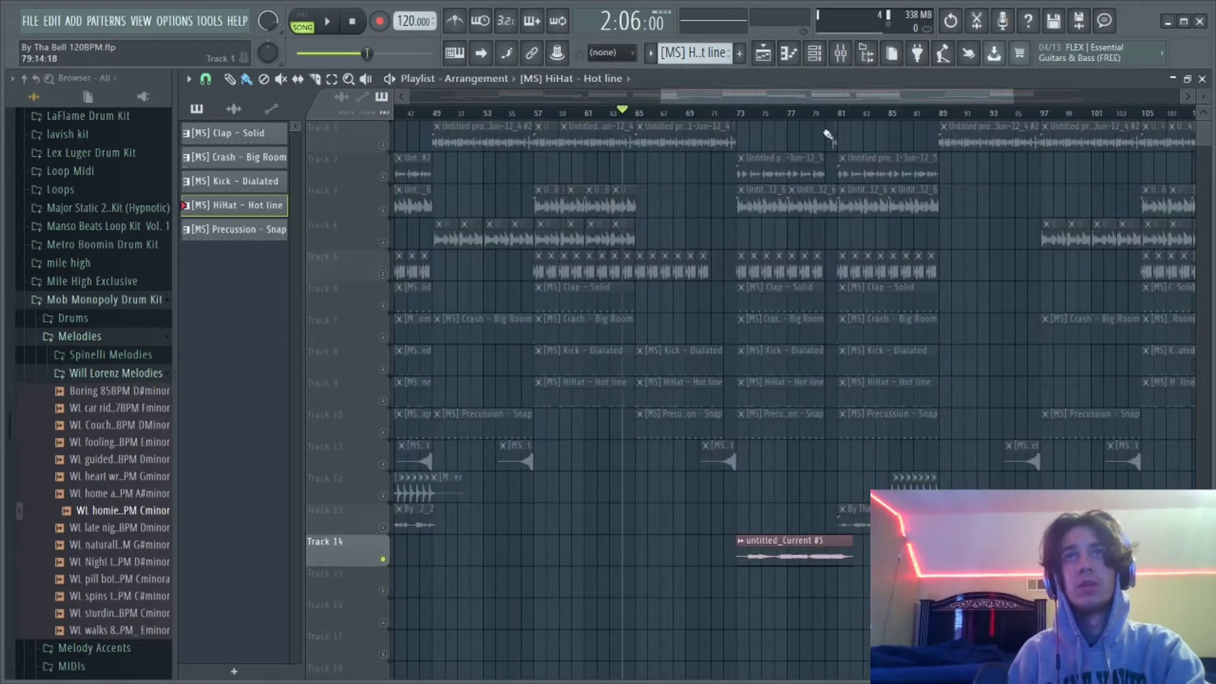
pyautogui.click(739, 117)
pyautogui.press('space')
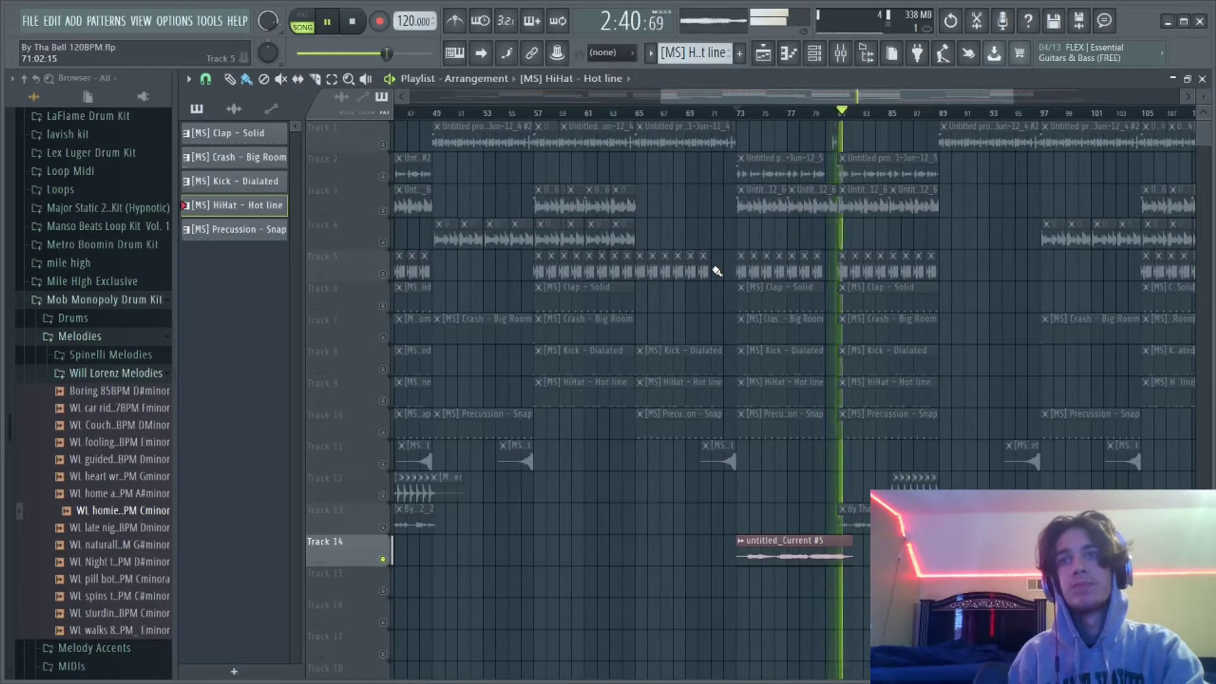
pyautogui.press('space')
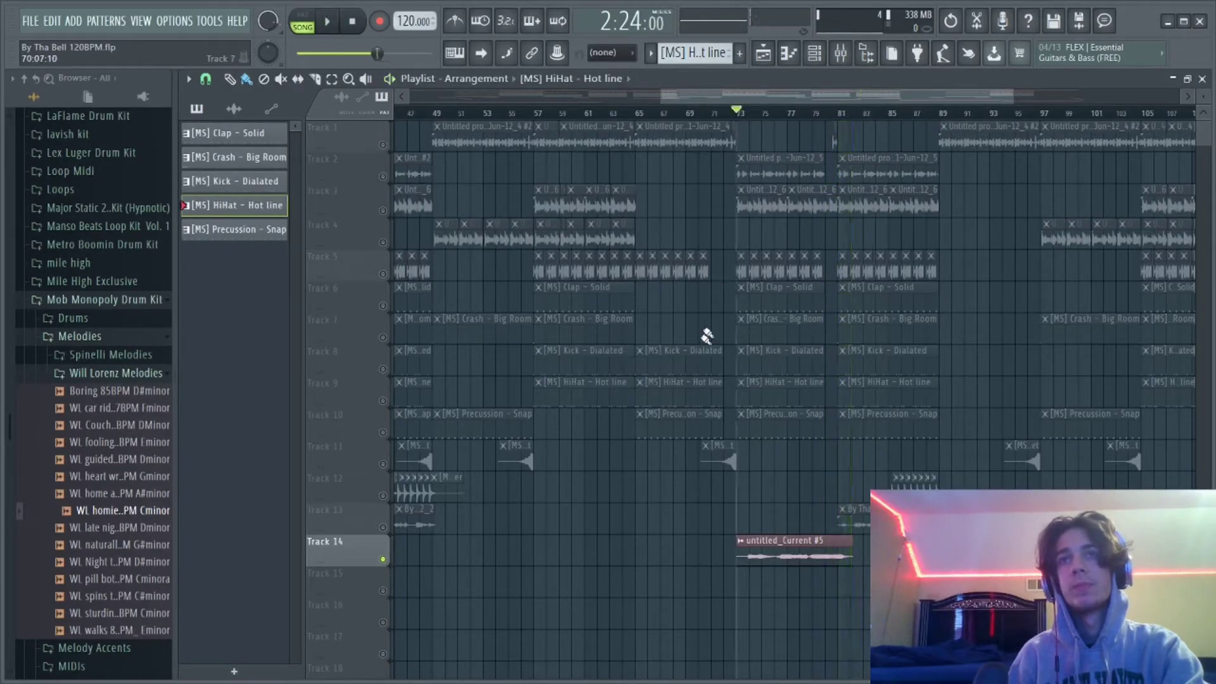
# Reactivate all tracks, inspect the channel settings of the reversed [MS] Crash - Wet sample on Track 11, and close them
pyautogui.scroll(-3, 678, 393)
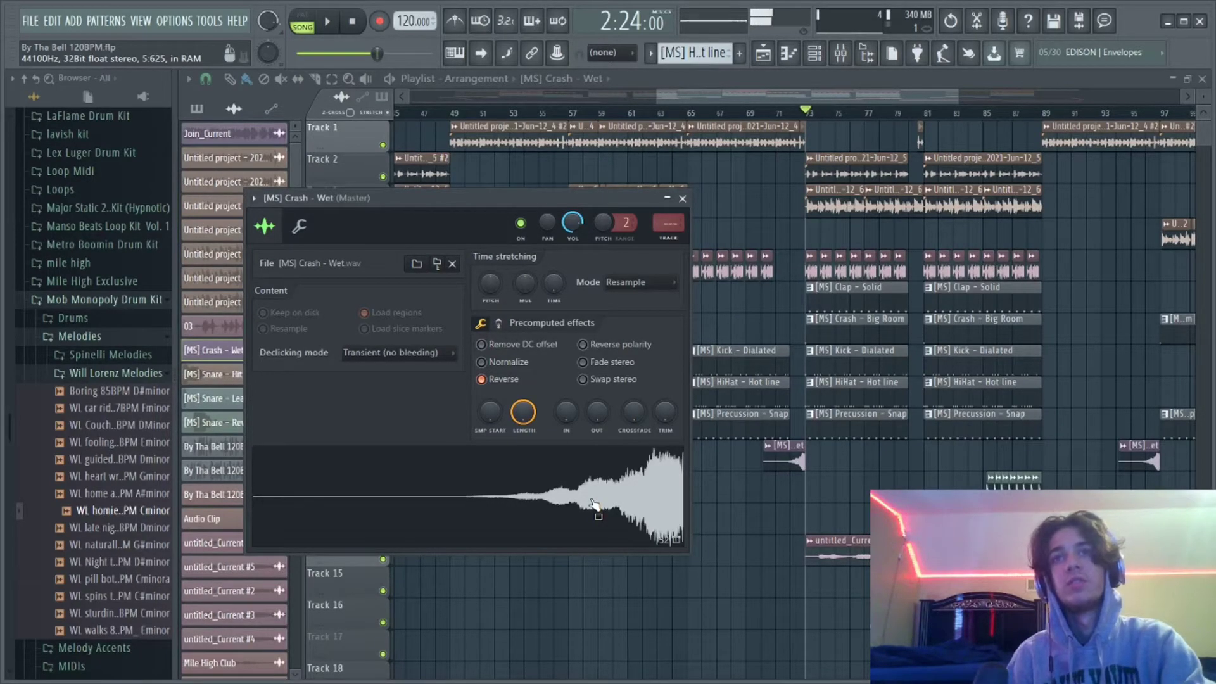
pyautogui.press('Escape')
pyautogui.scroll(-3, 710, 549)
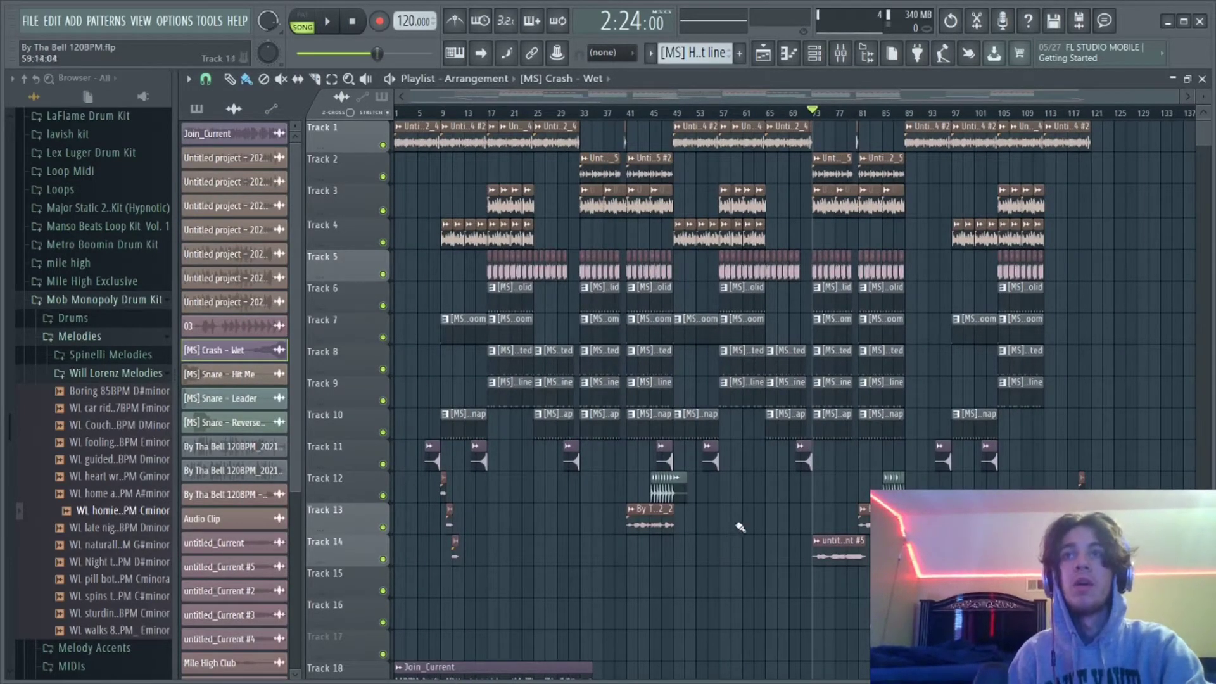
pyautogui.scroll(-1, 776, 518)
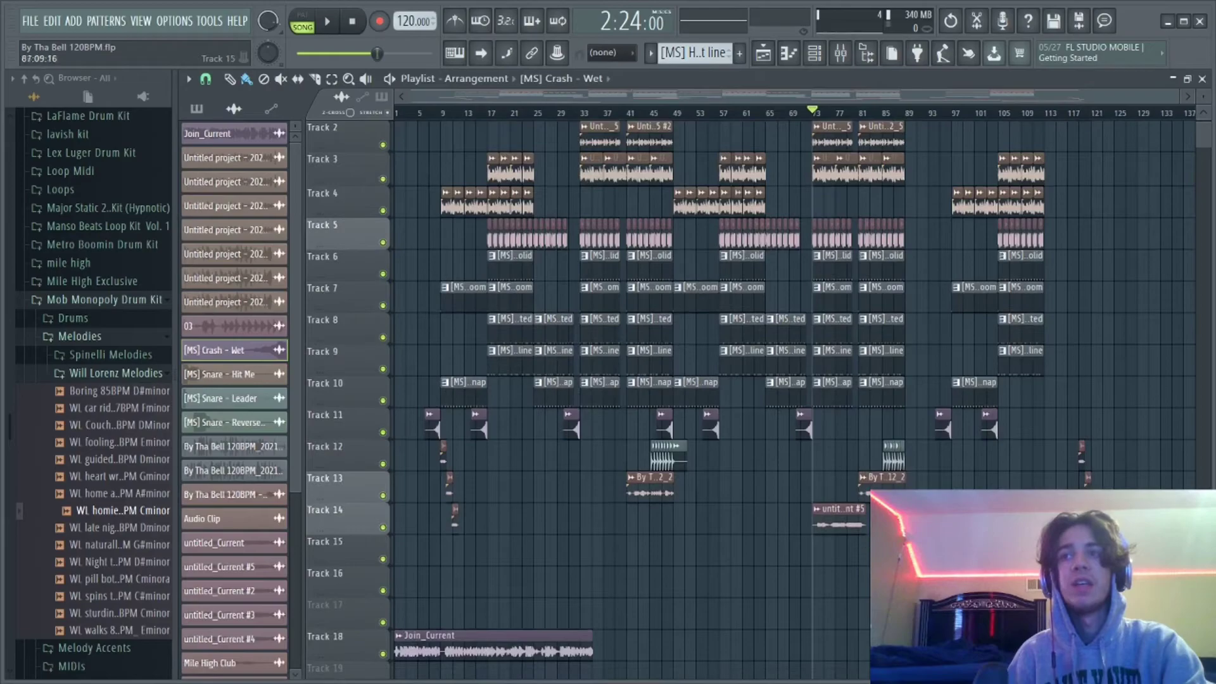
pyautogui.scroll(2, 867, 594)
pyautogui.scroll(-2, 867, 593)
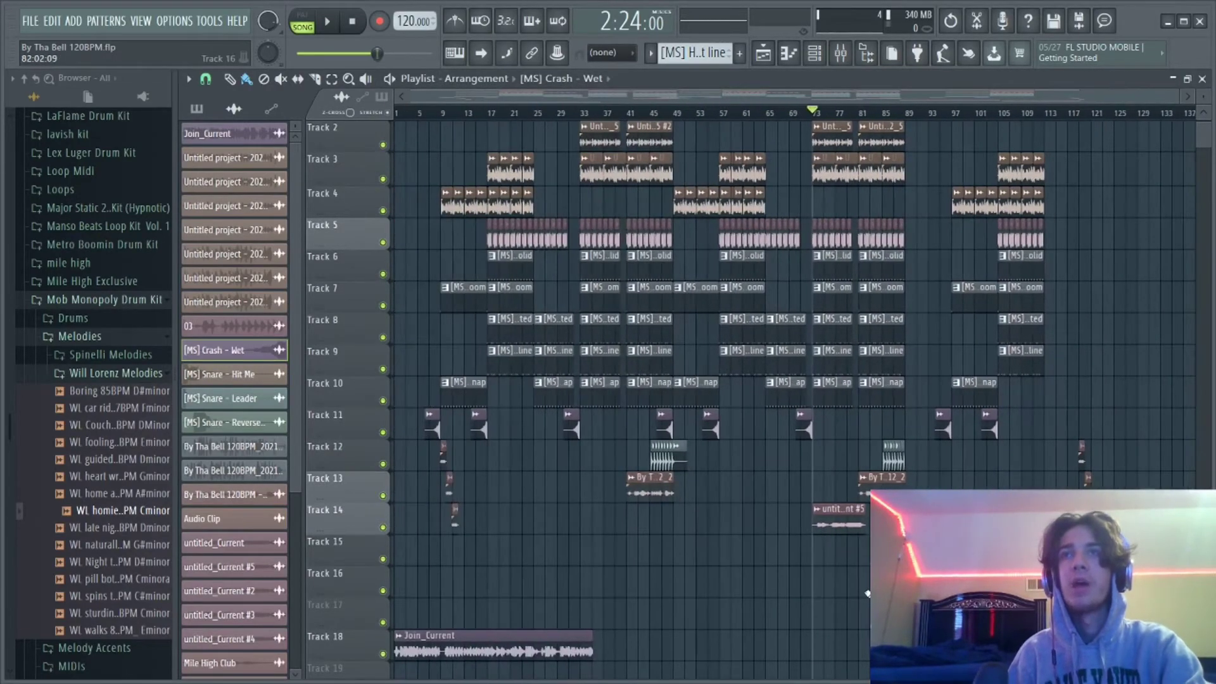
pyautogui.scroll(1, 795, 499)
pyautogui.scroll(3, 715, 104)
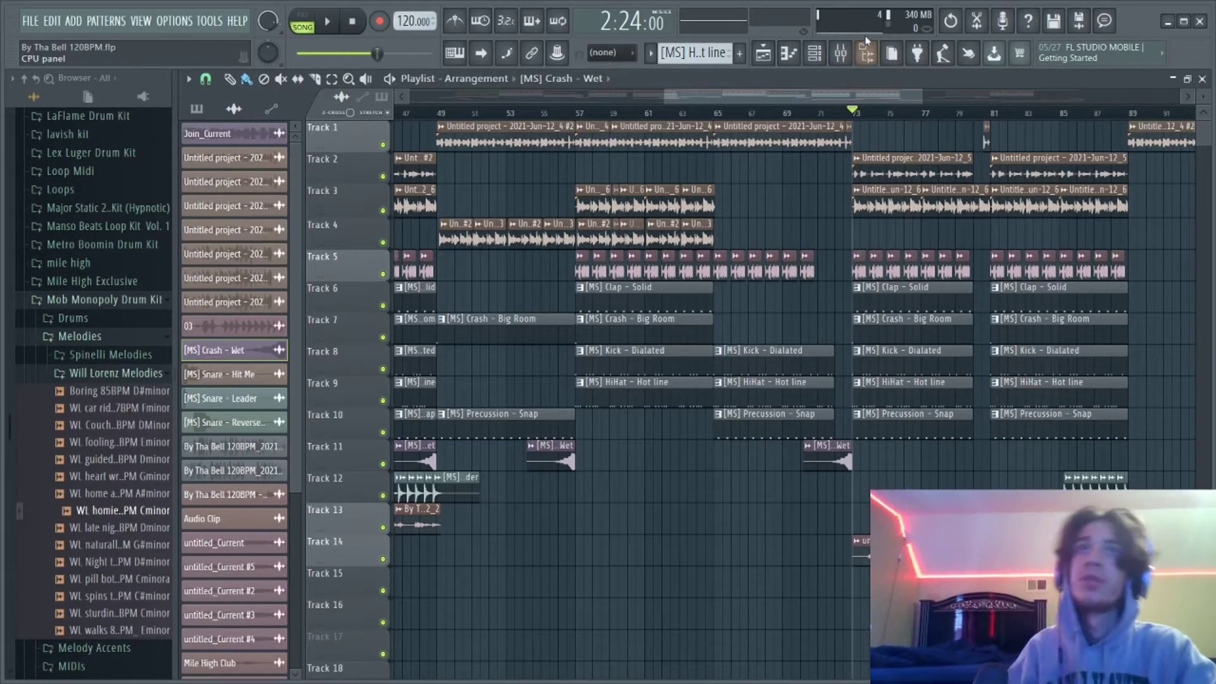
# Play the full arrangement with all tracks active from bar 57 through the second hook to about bar 93, and stop playback
pyautogui.scroll(-5, 673, 498)
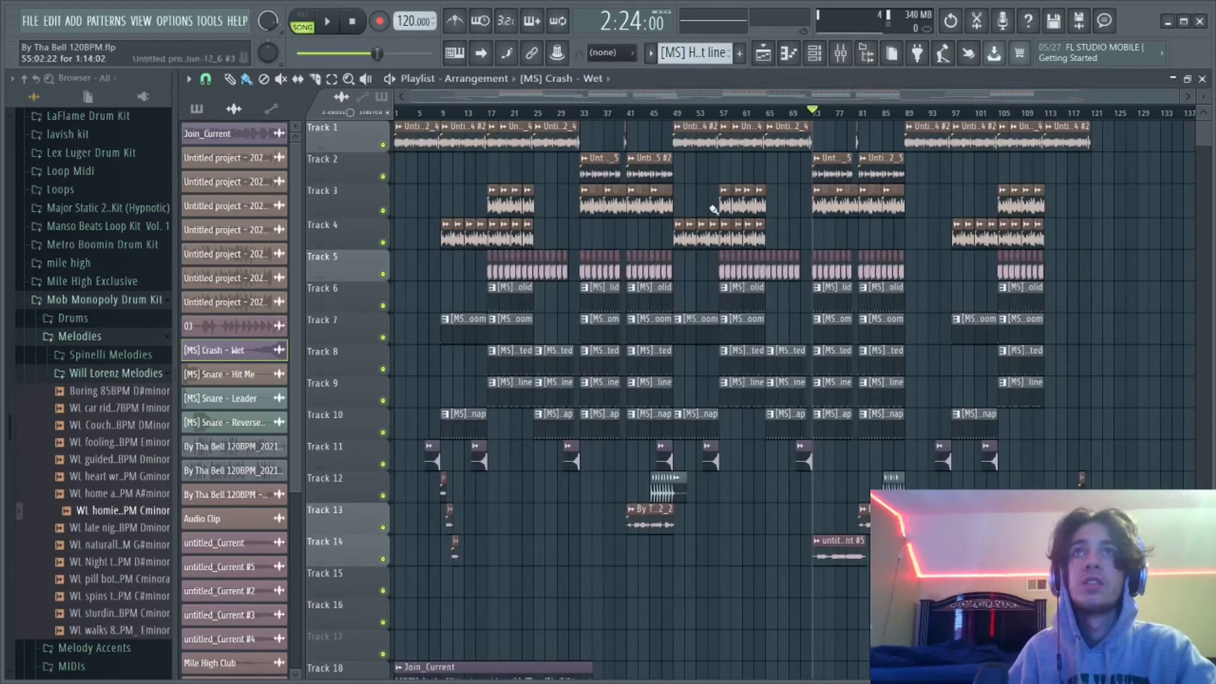
pyautogui.click(725, 114)
pyautogui.press('space')
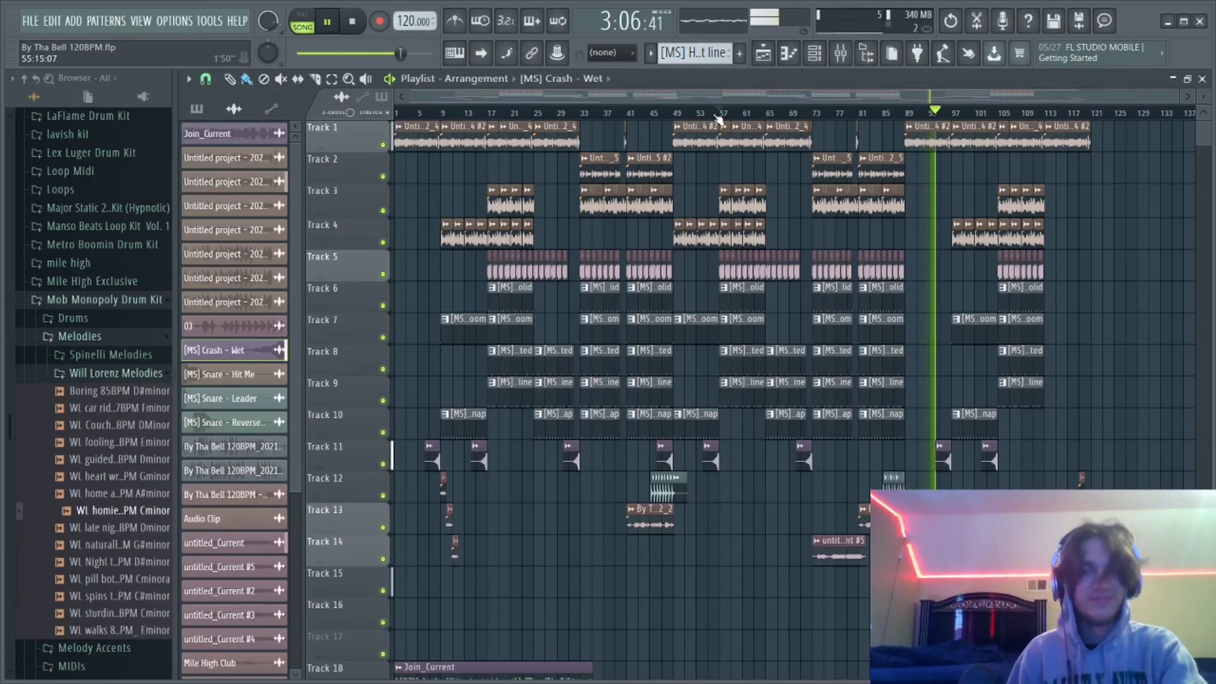
pyautogui.press('space')
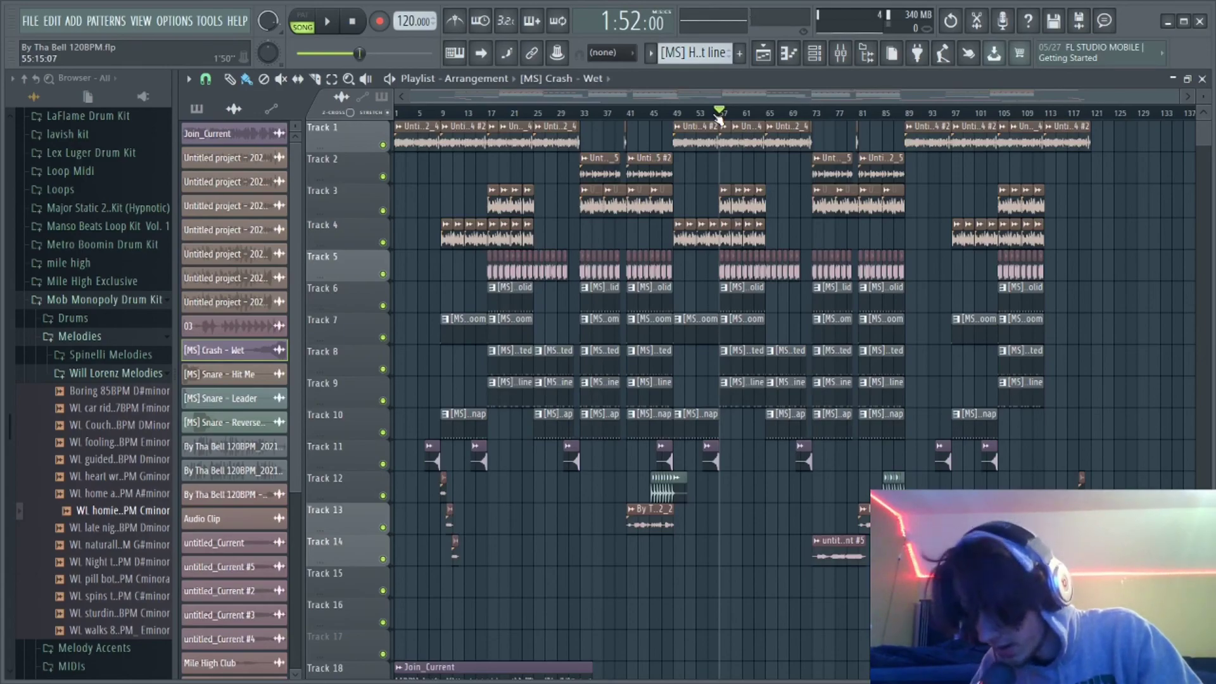